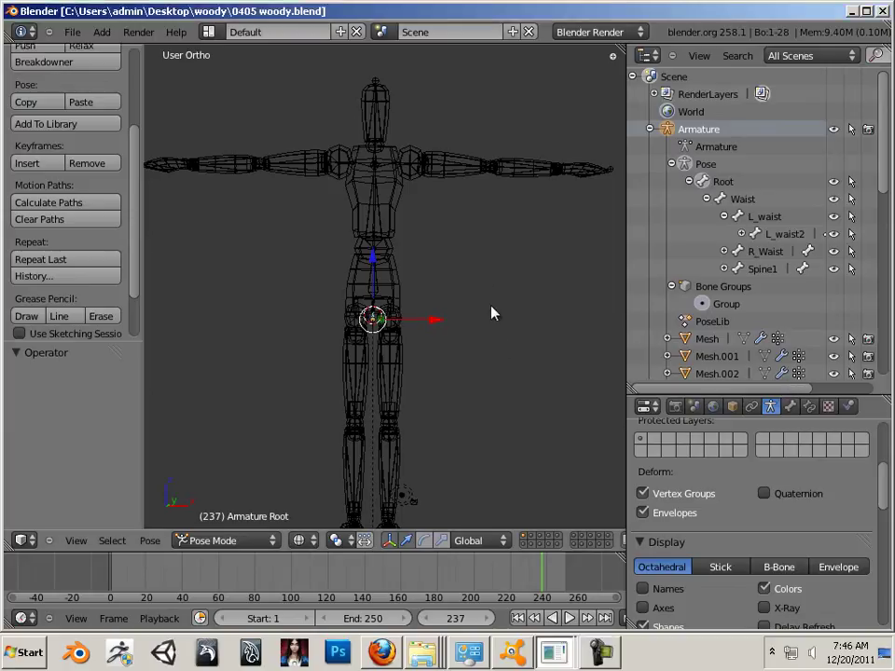
# Step: Show the Pose Library section in the armature's data properties
pyautogui.scroll(2, 491, 312)
pyautogui.moveTo(511, 360); pyautogui.dragTo(541, 345, button='middle')
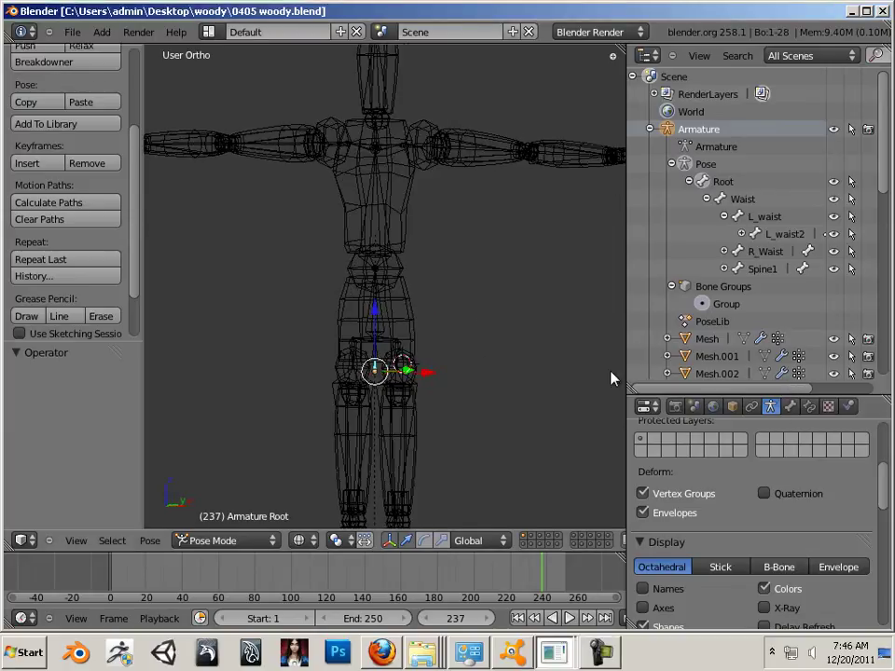
pyautogui.click(792, 408)
pyautogui.scroll(-2, 530, 379)
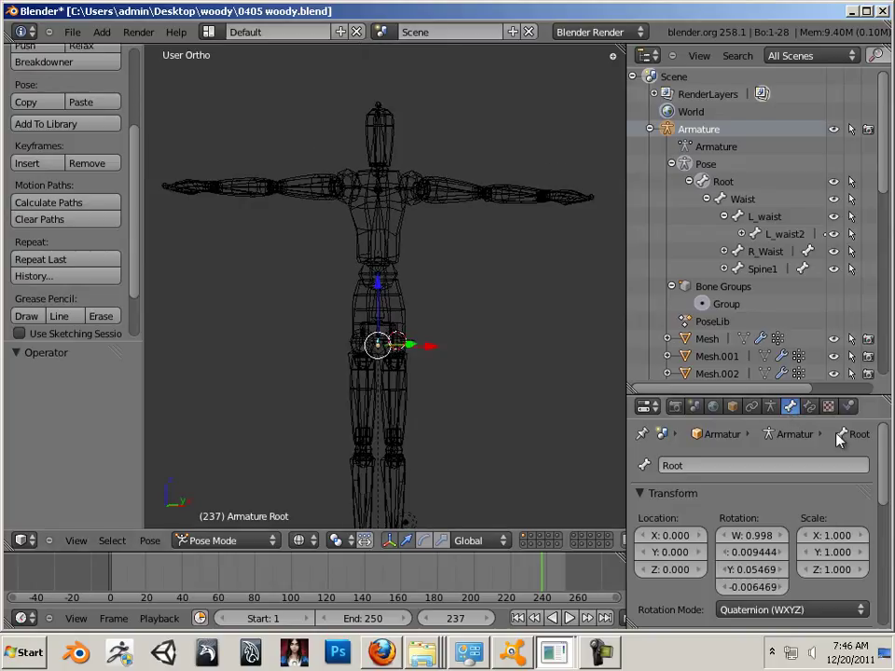
pyautogui.click(770, 416)
pyautogui.scroll(-8, 755, 504)
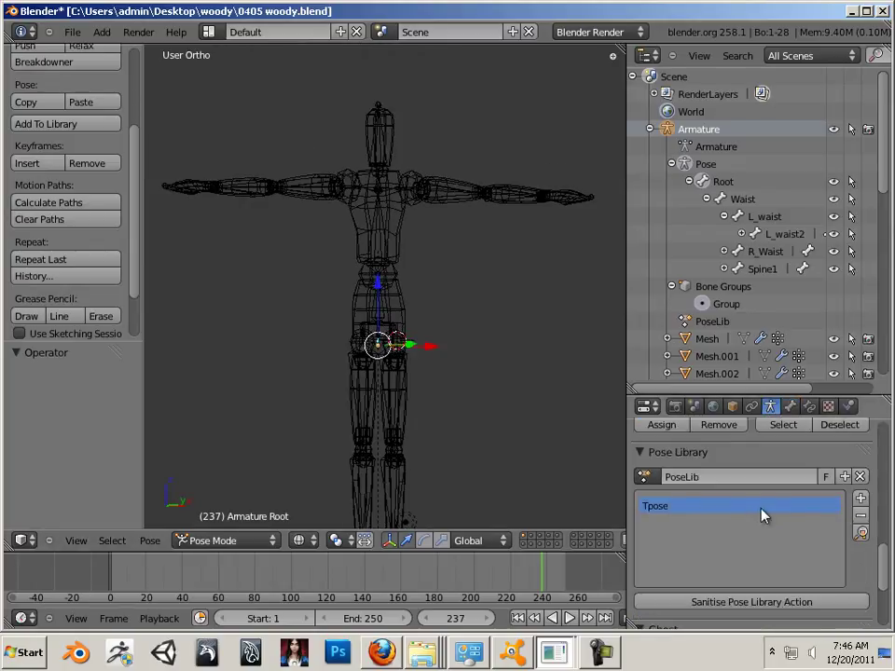
# Step: Rotate the left upper arm bone down about 87° so the arm hangs beside the body
pyautogui.scroll(3, 446, 380)
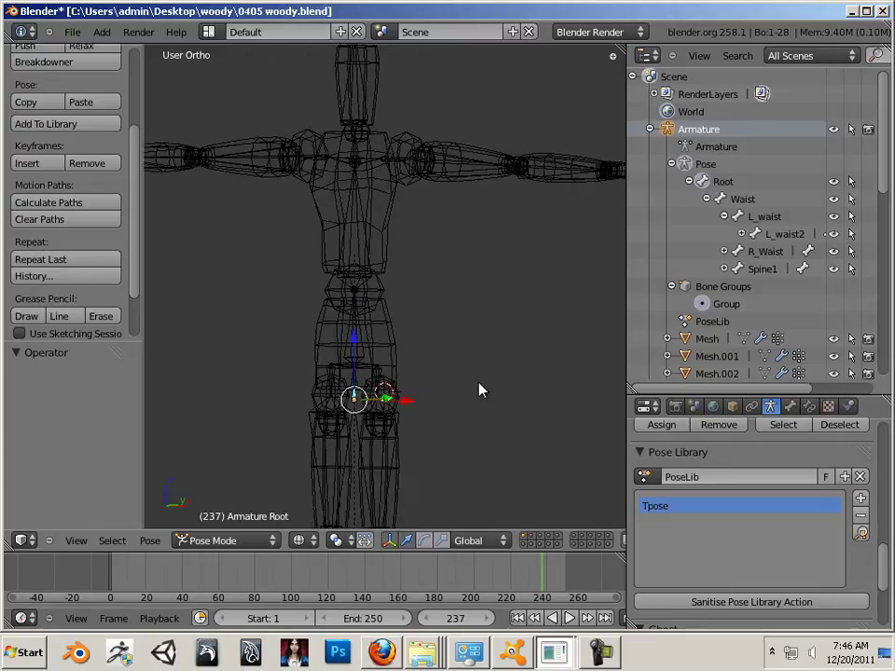
pyautogui.keyDown('shift'); pyautogui.moveTo(434, 375); pyautogui.dragTo(424, 413, button='middle'); pyautogui.keyUp('shift')
pyautogui.click(441, 194)
pyautogui.rightClick(435, 194)
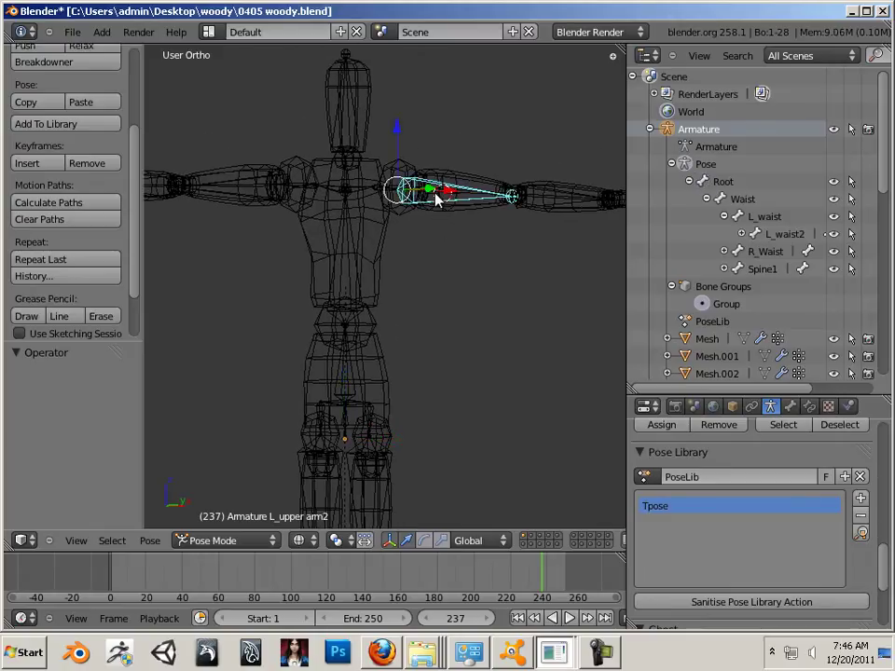
pyautogui.moveTo(425, 262); pyautogui.dragTo(469, 268, button='middle')
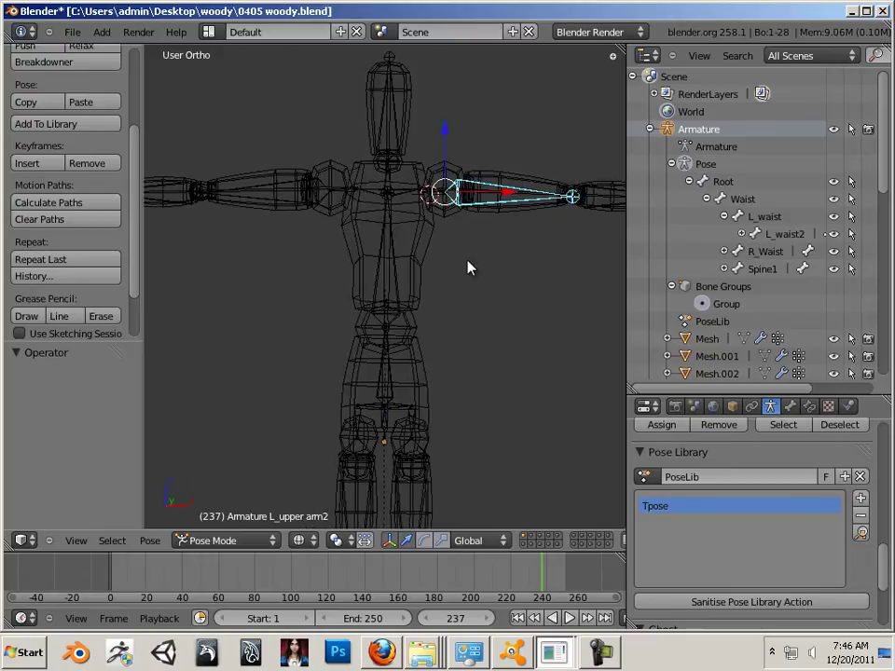
pyautogui.hotkey('ctrl', 'alt', 'r')
pyautogui.moveTo(518, 162); pyautogui.dragTo(472, 249)
# Step: Rotate the left forearm about -27° and the left upper arm about 13° around the global X axis
pyautogui.rightClick(455, 354)
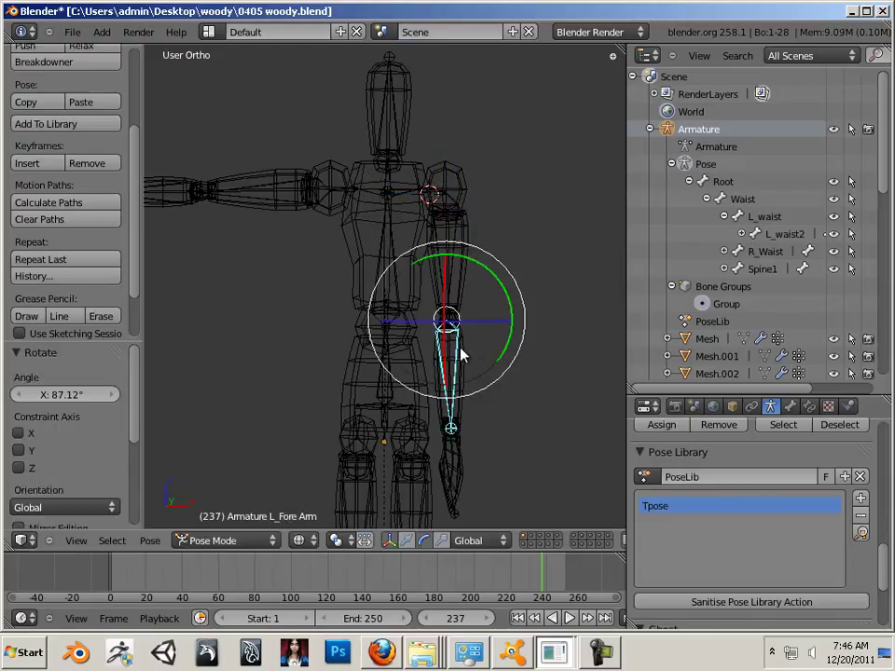
pyautogui.moveTo(444, 320); pyautogui.dragTo(470, 261)
pyautogui.moveTo(534, 395); pyautogui.dragTo(426, 386, button='middle')
pyautogui.click(417, 227)
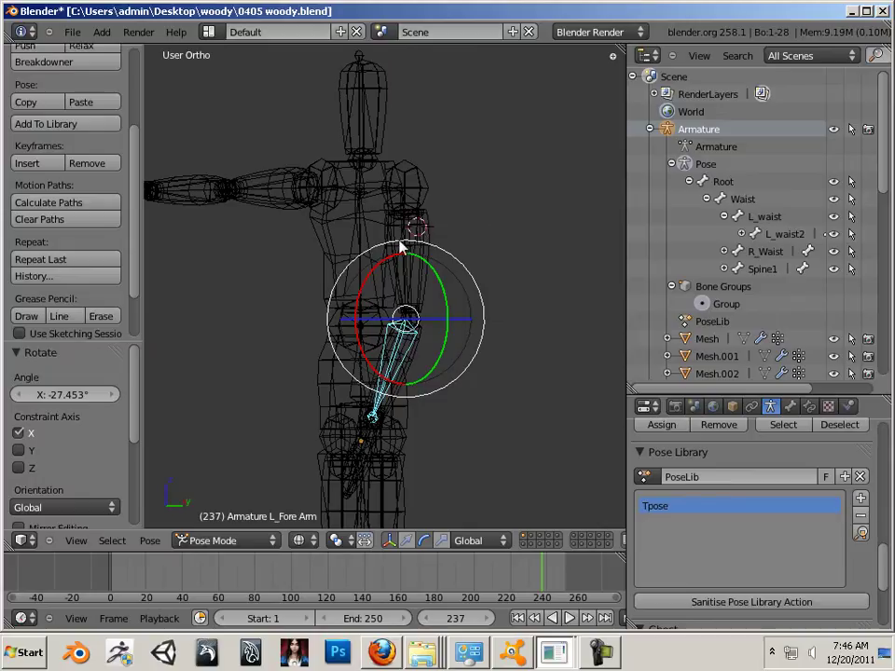
pyautogui.rightClick(404, 243)
pyautogui.moveTo(374, 246); pyautogui.dragTo(387, 252)
# Step: Twist the left forearm around the global Z axis by about -71°, and correct it by about 48°
pyautogui.rightClick(419, 368)
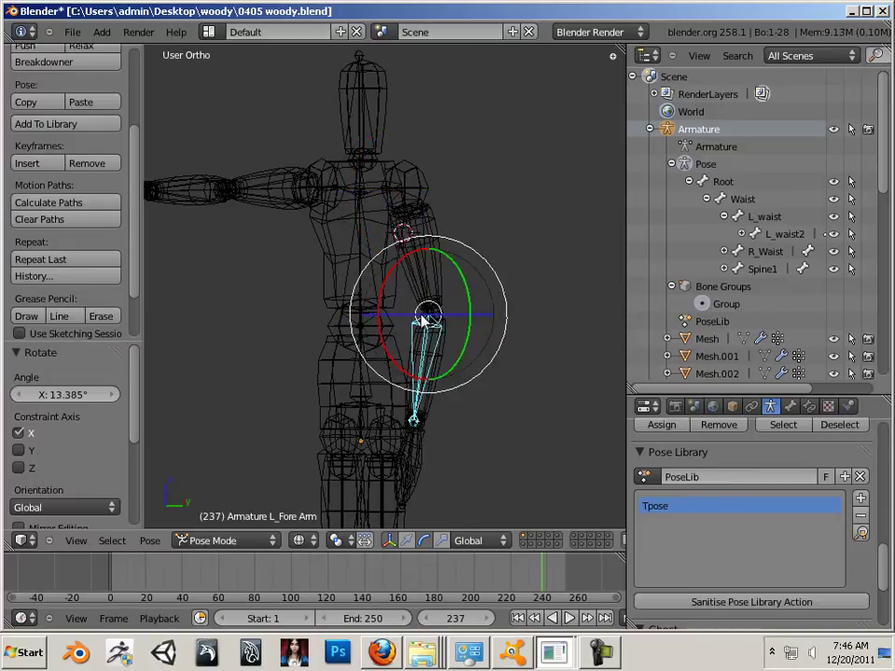
pyautogui.moveTo(424, 320); pyautogui.dragTo(415, 348)
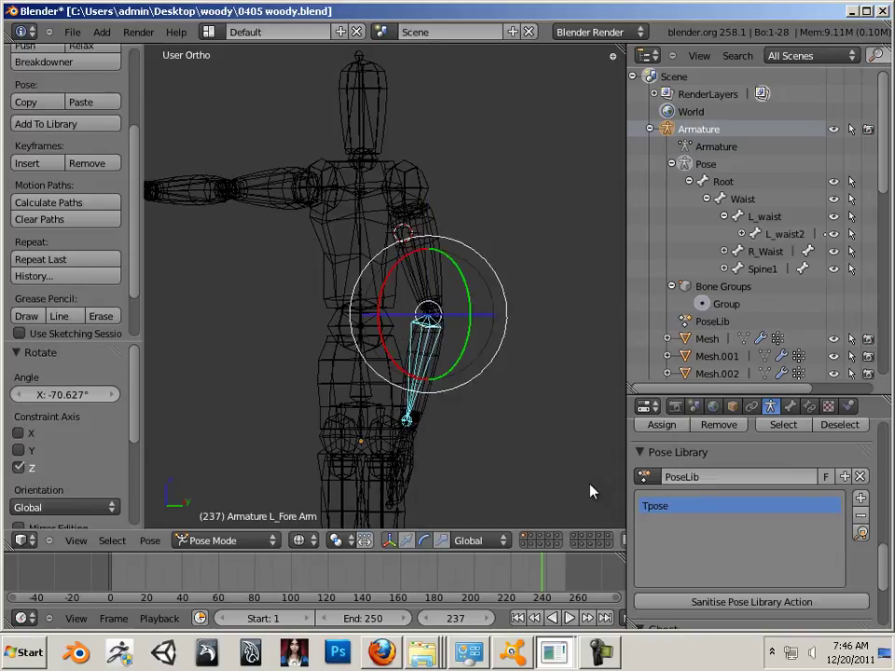
pyautogui.moveTo(590, 484); pyautogui.dragTo(621, 470, button='middle')
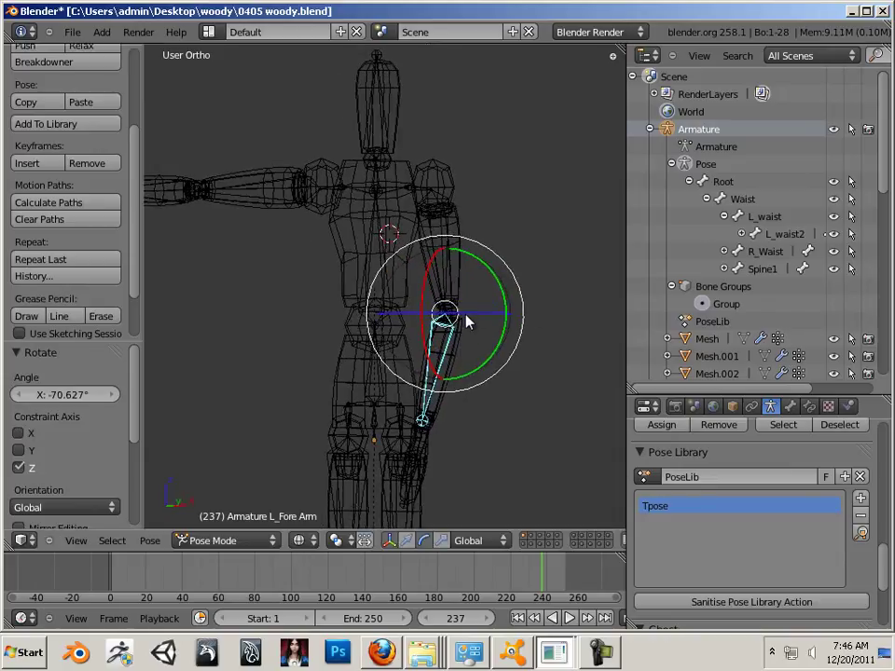
pyautogui.moveTo(466, 322)
pyautogui.mouseDown()
pyautogui.moveTo(458, 320)
pyautogui.moveTo(463, 333)
pyautogui.mouseUp()
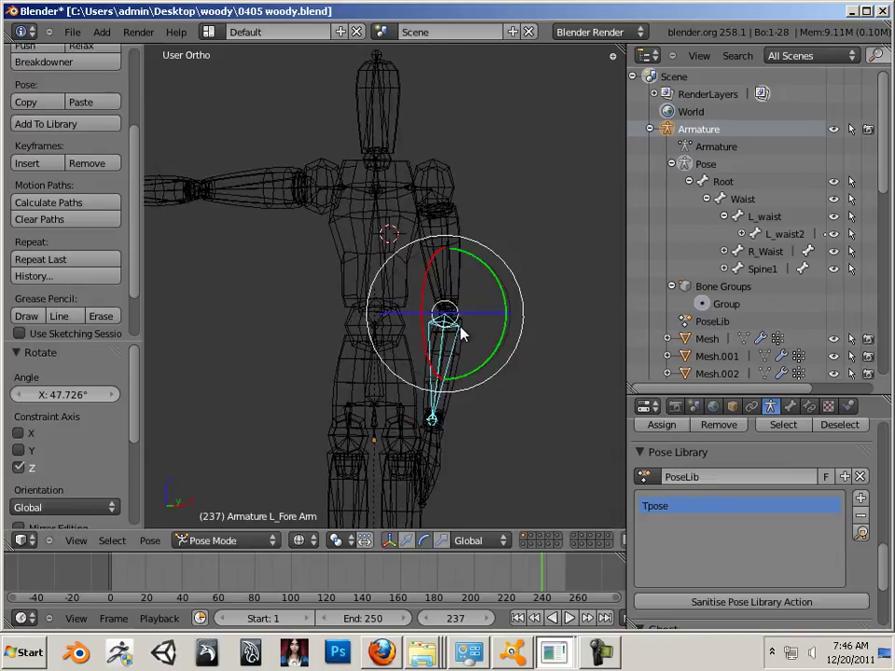
# Step: Rotate the right upper arm down about 84° beside the body and about 15° around the global X axis
pyautogui.rightClick(270, 199)
pyautogui.moveTo(400, 180); pyautogui.dragTo(310, 116)
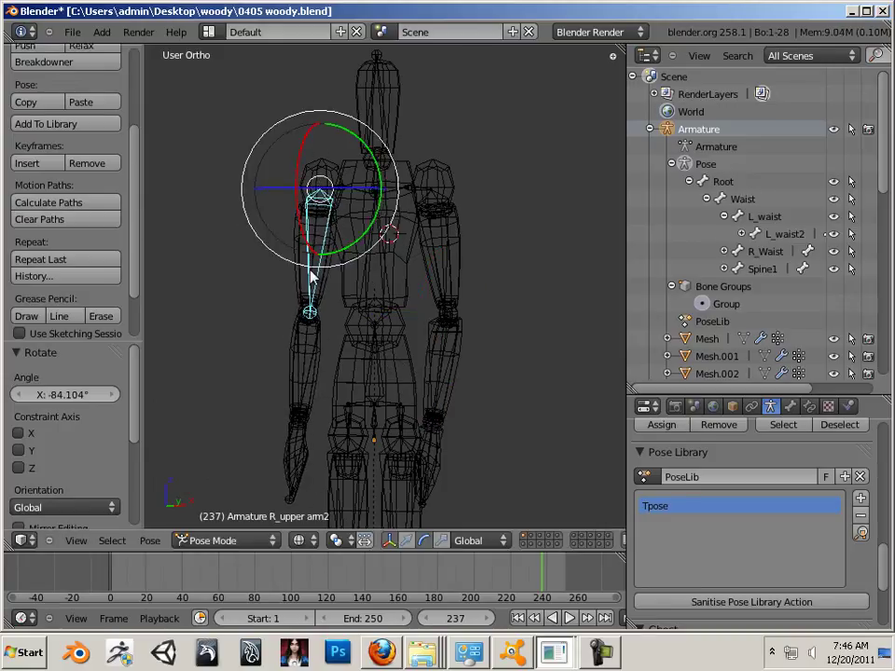
pyautogui.moveTo(297, 207); pyautogui.dragTo(299, 224)
# Step: Bend the right forearm at the elbow around the global X axis so it hangs roughly vertical
pyautogui.moveTo(220, 334); pyautogui.dragTo(310, 342, button='middle')
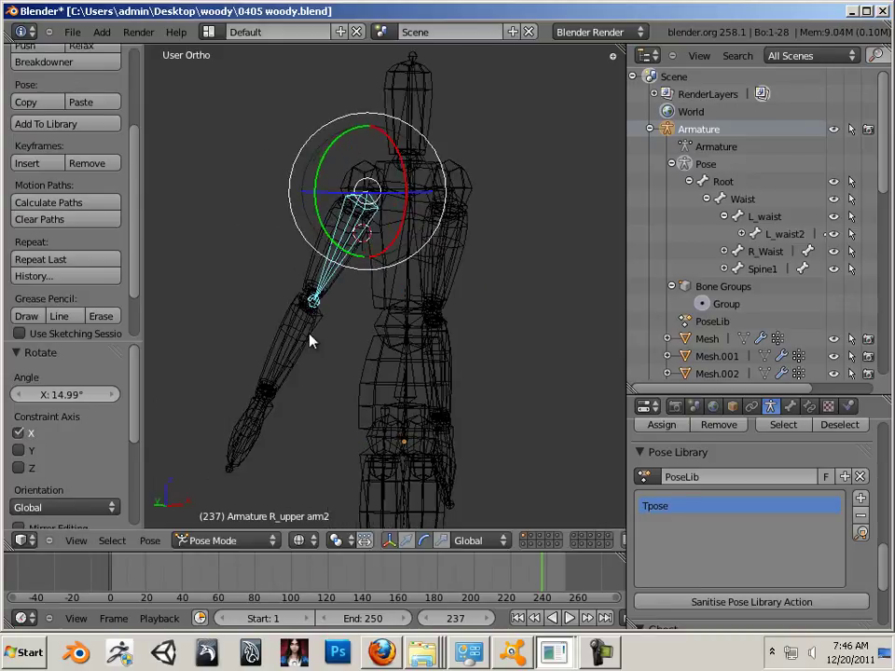
pyautogui.rightClick(311, 341)
pyautogui.press('r')
pyautogui.press('x')
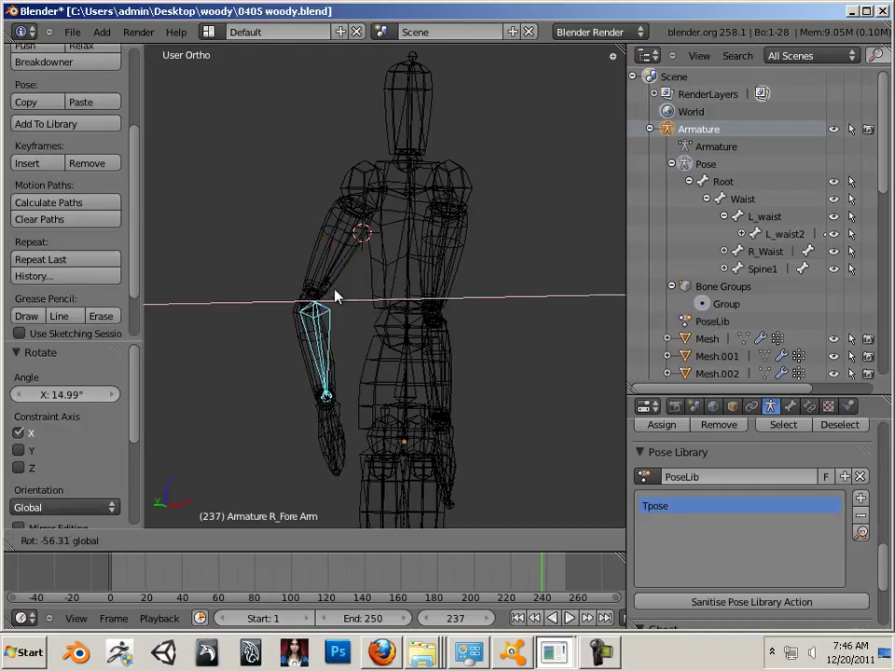
pyautogui.click(349, 226)
pyautogui.click(351, 226)
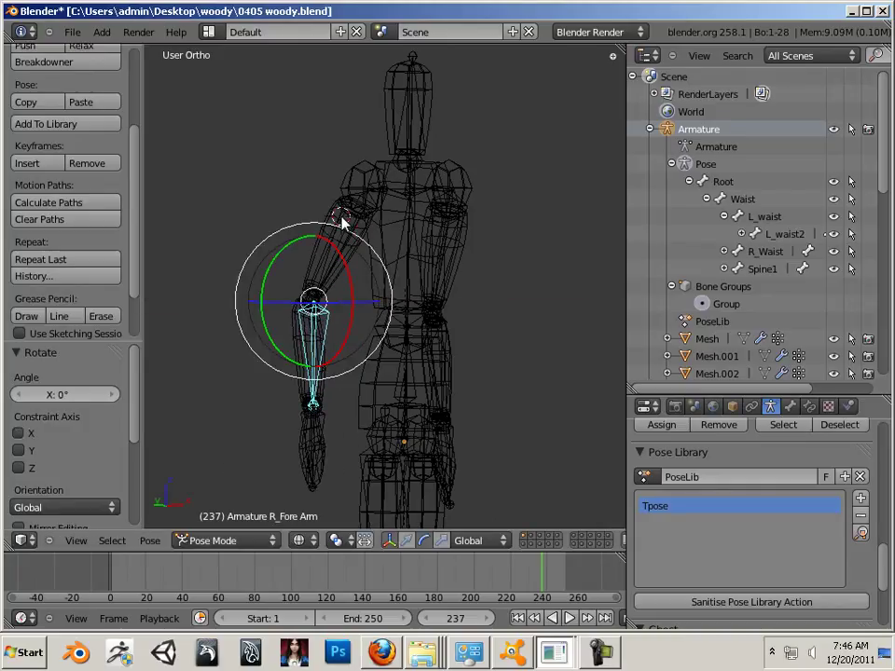
# Step: Adjust the right upper arm slightly around the global X axis and about -13° around the Y axis
pyautogui.rightClick(350, 224)
pyautogui.press('r')
pyautogui.press('x')
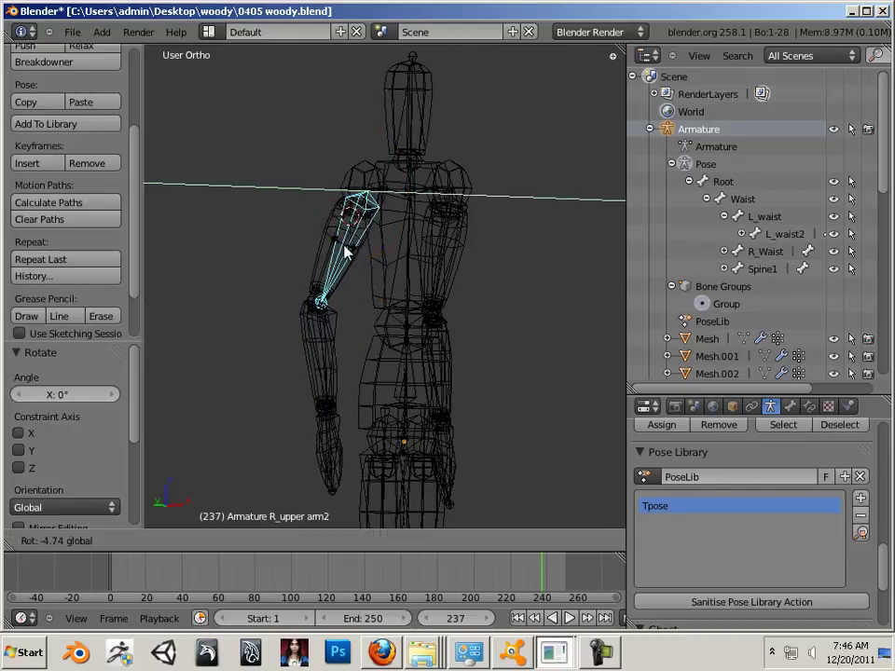
pyautogui.click(351, 255)
# Step: Rotate the Spine1 bone about 5° and the Spine2 bone about -4° in the side view
pyautogui.moveTo(474, 353); pyautogui.dragTo(459, 407, button='middle')
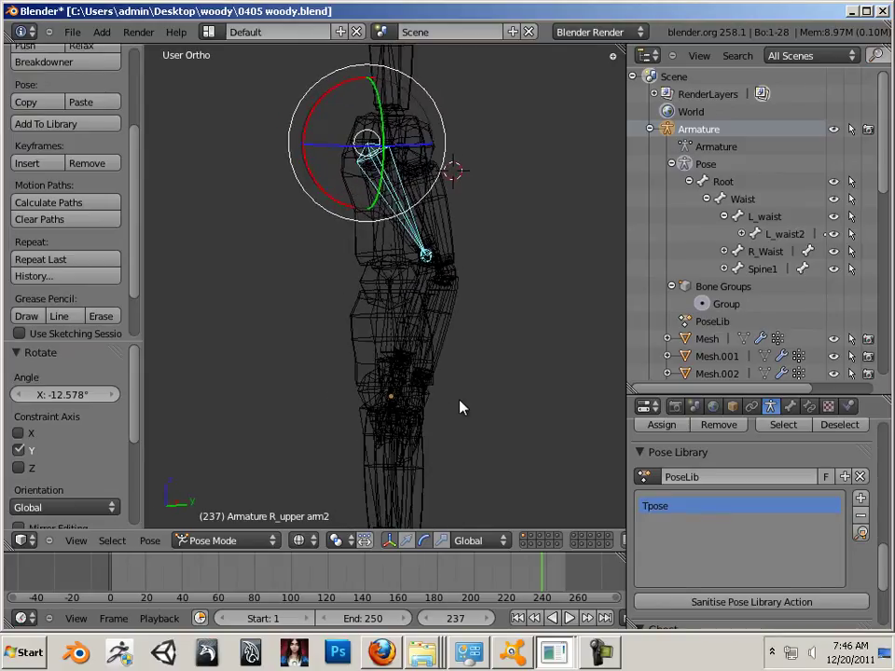
pyautogui.rightClick(392, 316)
pyautogui.press('r')
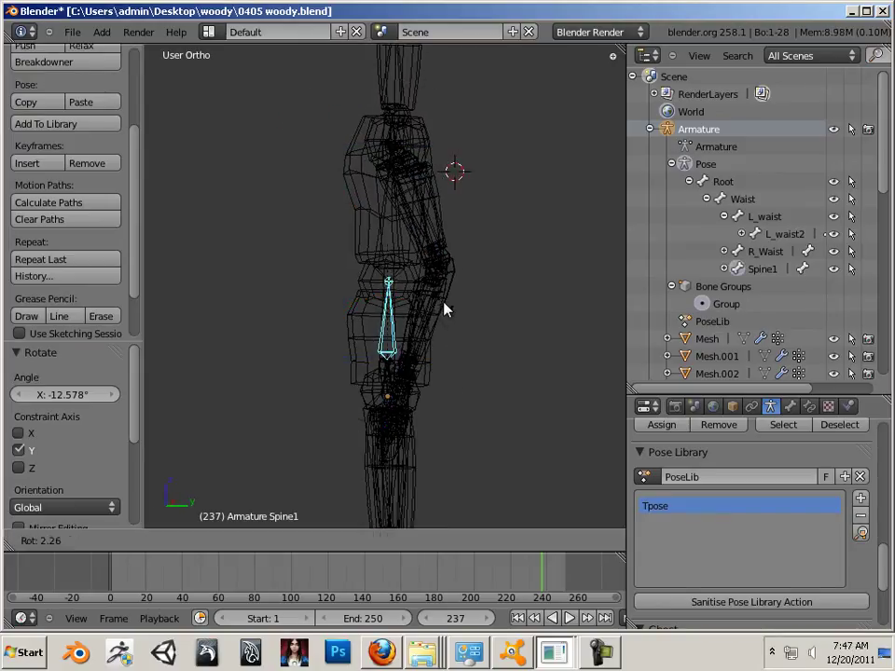
pyautogui.click(447, 311)
pyautogui.rightClick(410, 237)
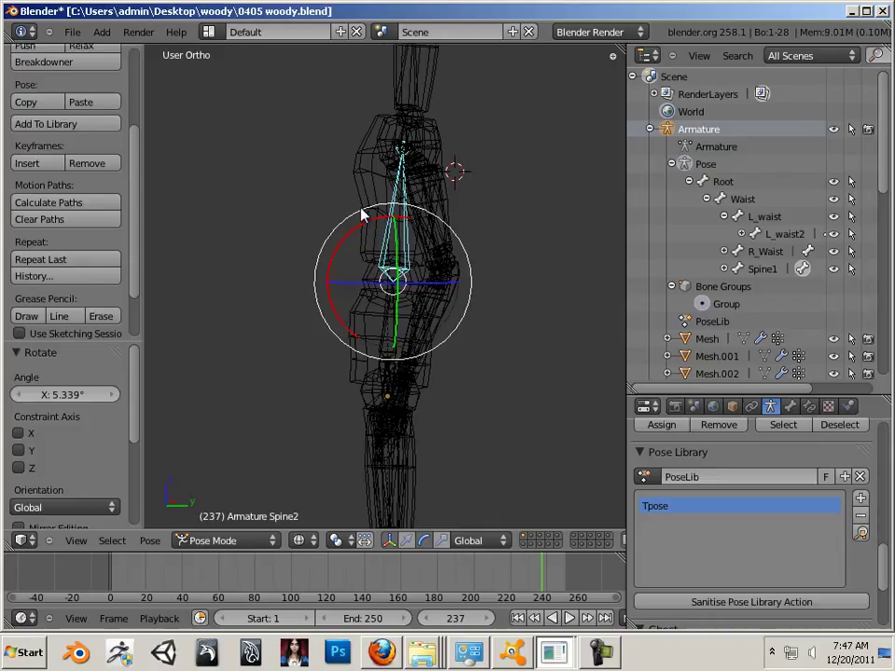
pyautogui.press('r')
pyautogui.click(360, 219)
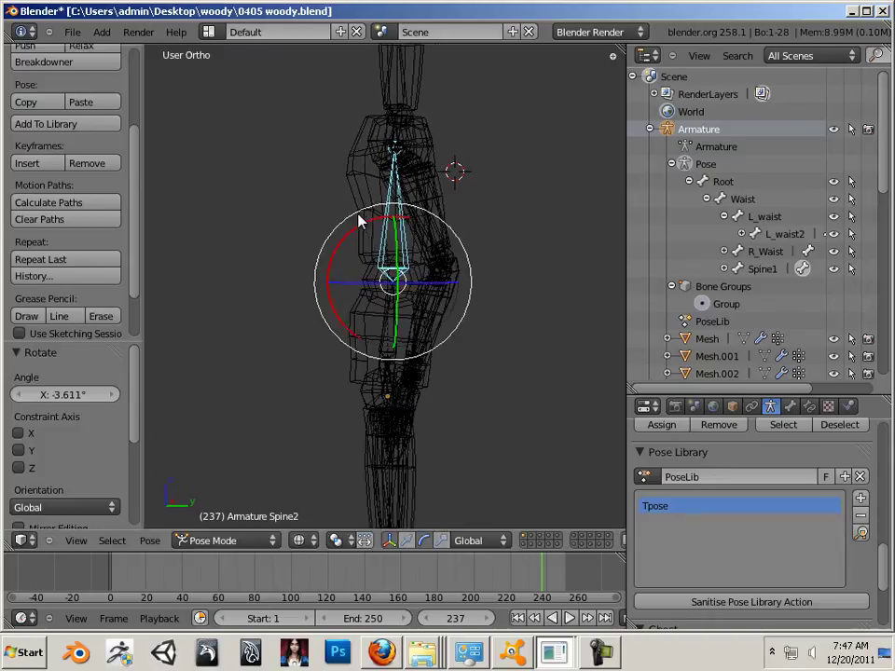
# Step: Rotate the Spine2 bone a further -3° or so to straighten the upper torso
pyautogui.moveTo(360, 219); pyautogui.dragTo(450, 280, button='middle')
pyautogui.press('r')
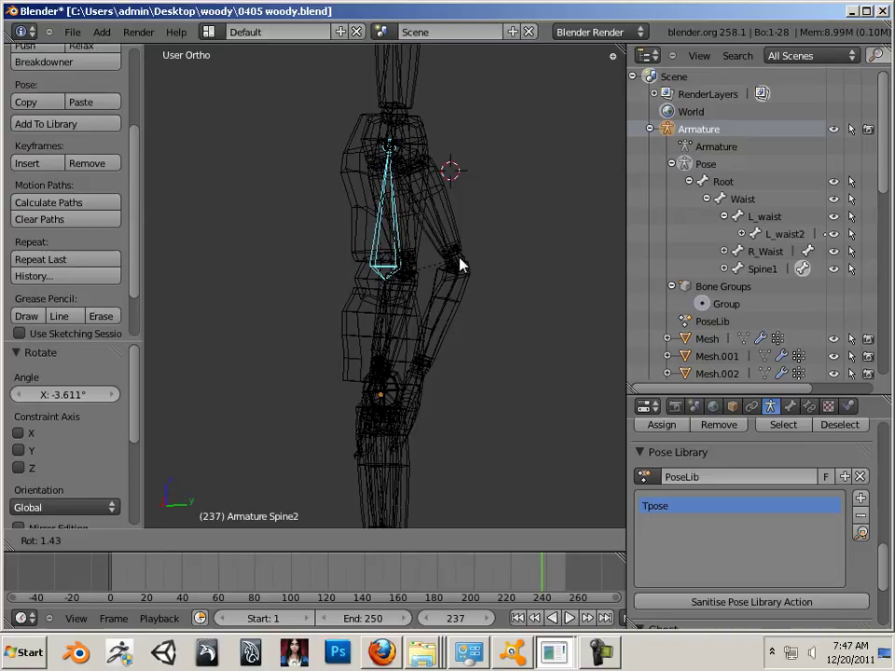
pyautogui.click(455, 255)
pyautogui.moveTo(338, 386); pyautogui.dragTo(317, 386, button='middle')
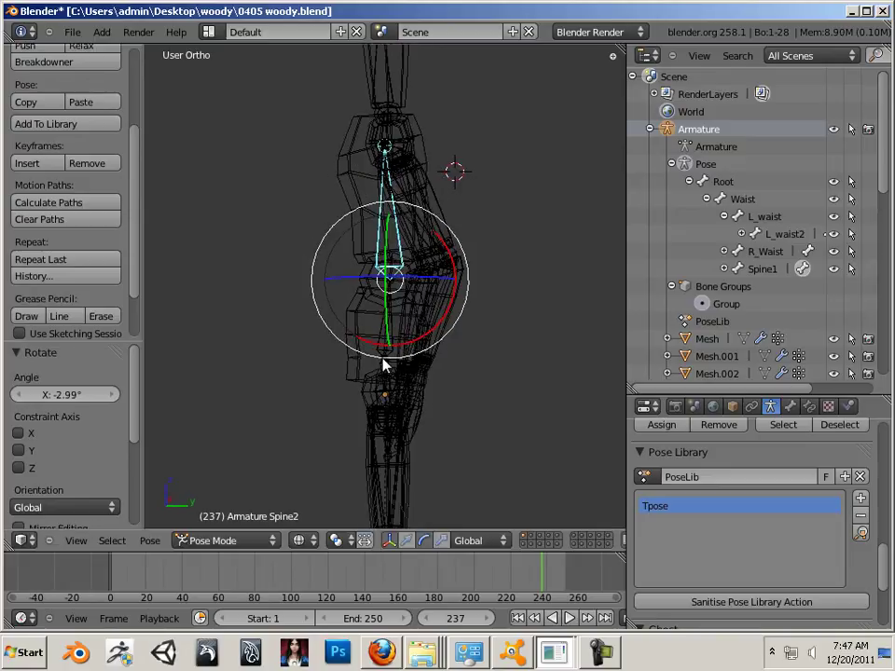
pyautogui.click(392, 345)
# Step: Tilt the hips by rotating the R_Waist bone about 12° and the L_waist bone about 7.5°
pyautogui.moveTo(487, 383); pyautogui.dragTo(483, 420, button='middle')
pyautogui.scroll(6, 503, 429)
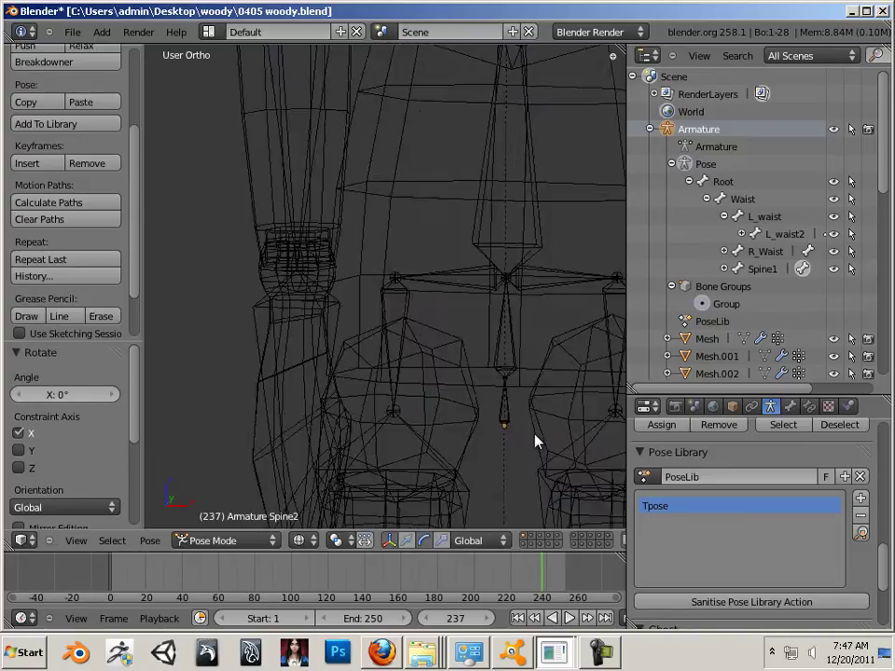
pyautogui.scroll(-3, 536, 440)
pyautogui.rightClick(407, 284)
pyautogui.press('r')
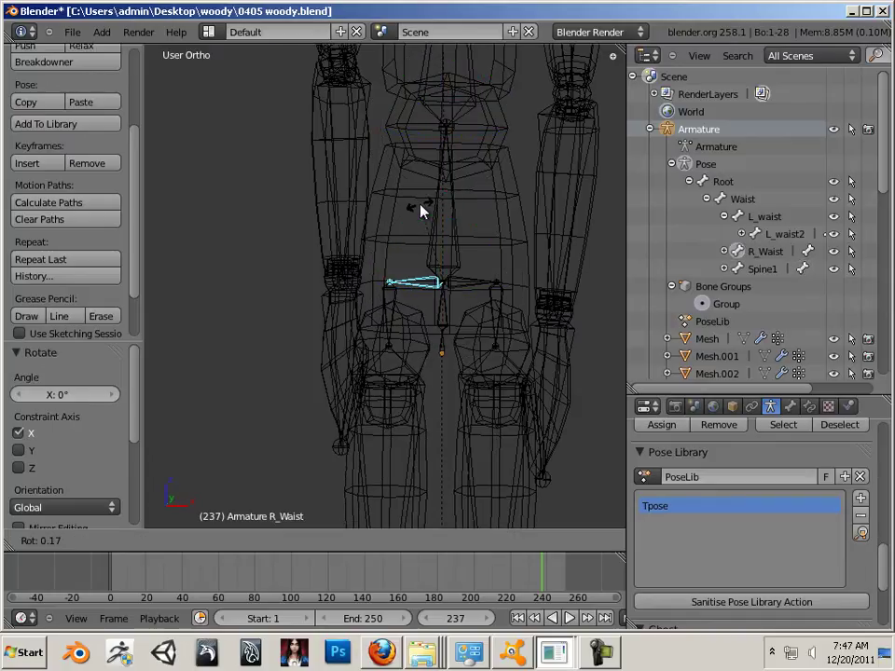
pyautogui.click(438, 207)
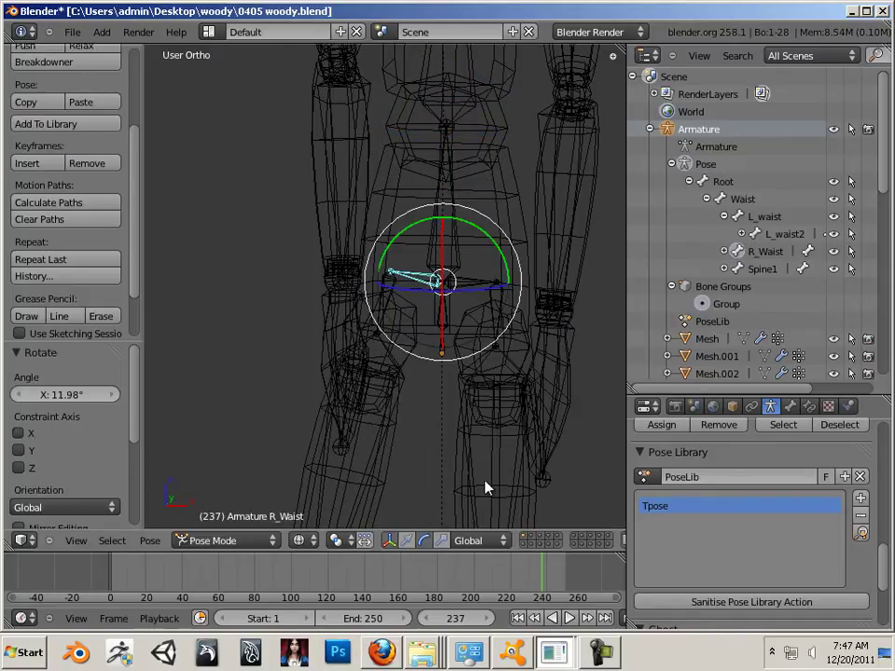
pyautogui.rightClick(499, 448)
pyautogui.rightClick(479, 288)
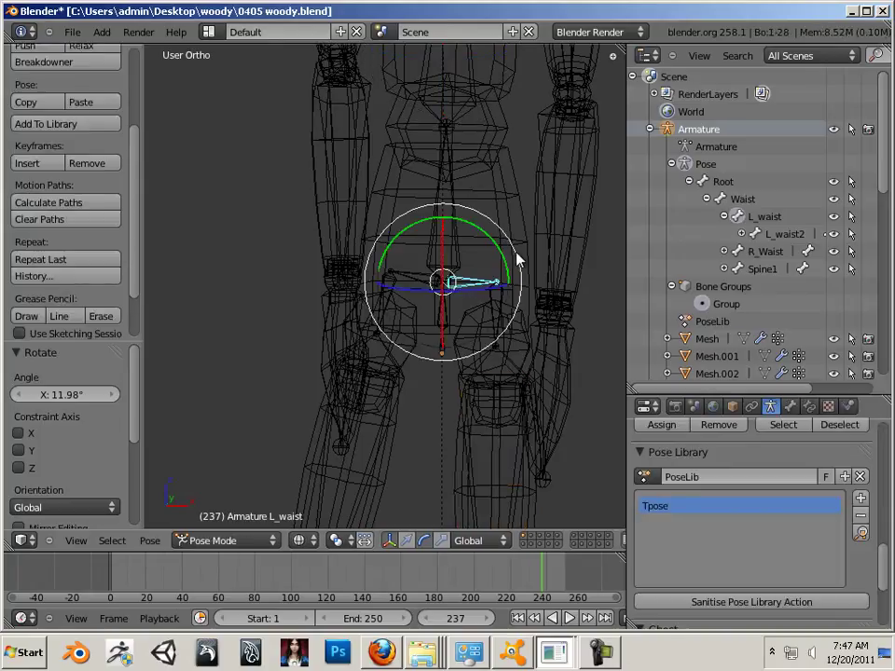
pyautogui.press('r')
pyautogui.click(516, 266)
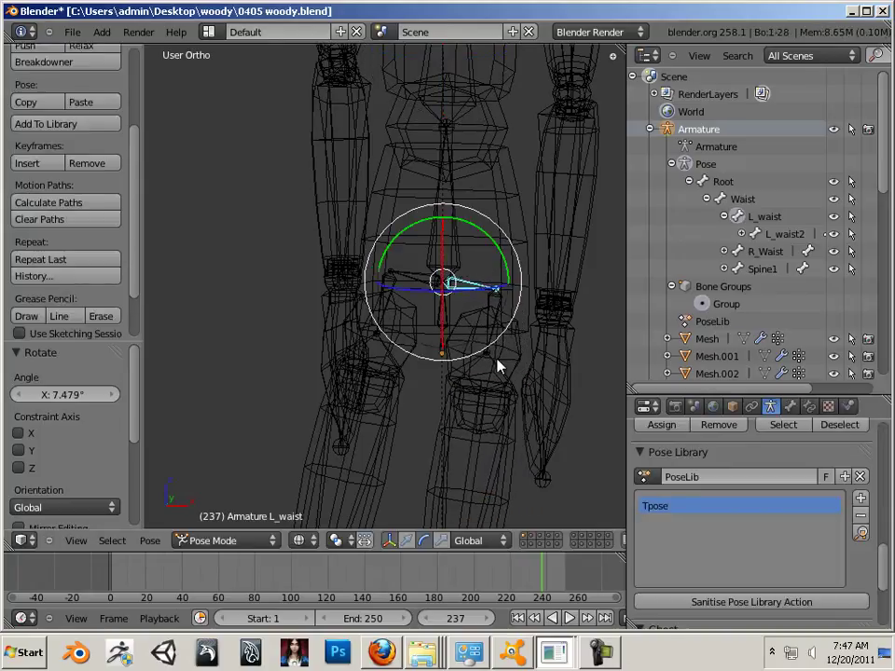
# Step: Straighten the legs by rotating the R_Waist2 bone about -14° and the L_waist2 bone about -8°
pyautogui.rightClick(381, 330)
pyautogui.press('r')
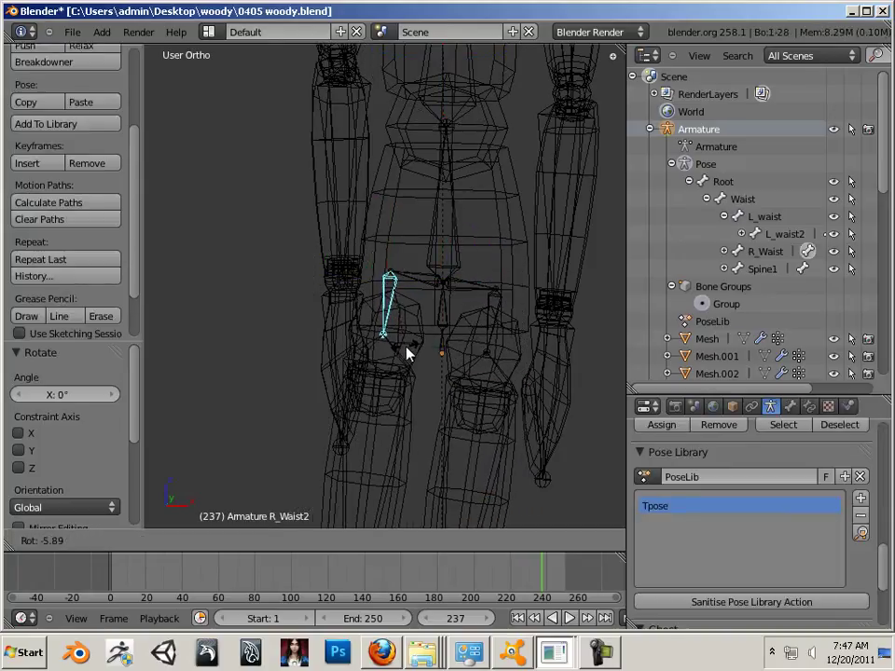
pyautogui.click(420, 353)
pyautogui.rightClick(492, 344)
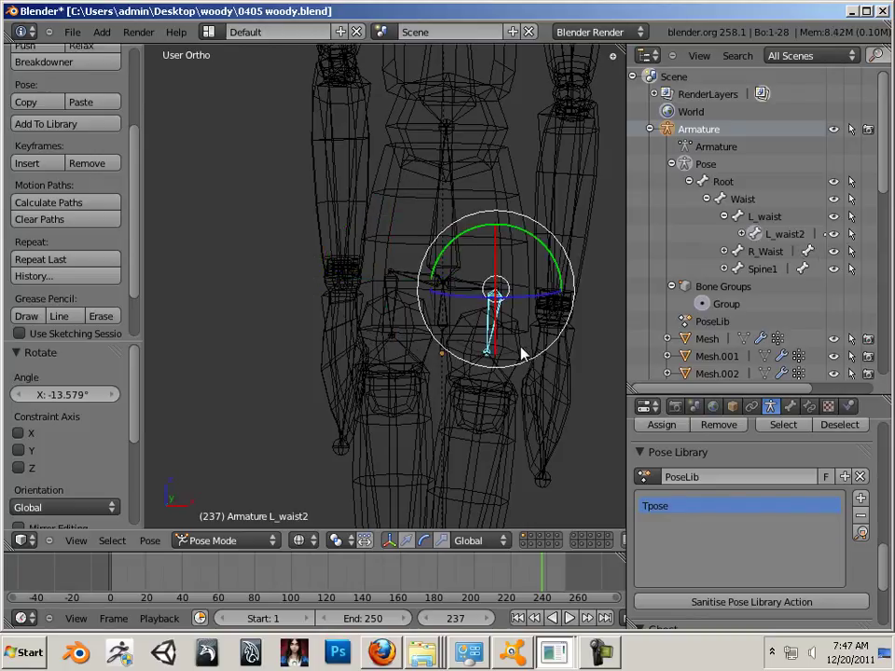
pyautogui.press('r')
pyautogui.click(535, 366)
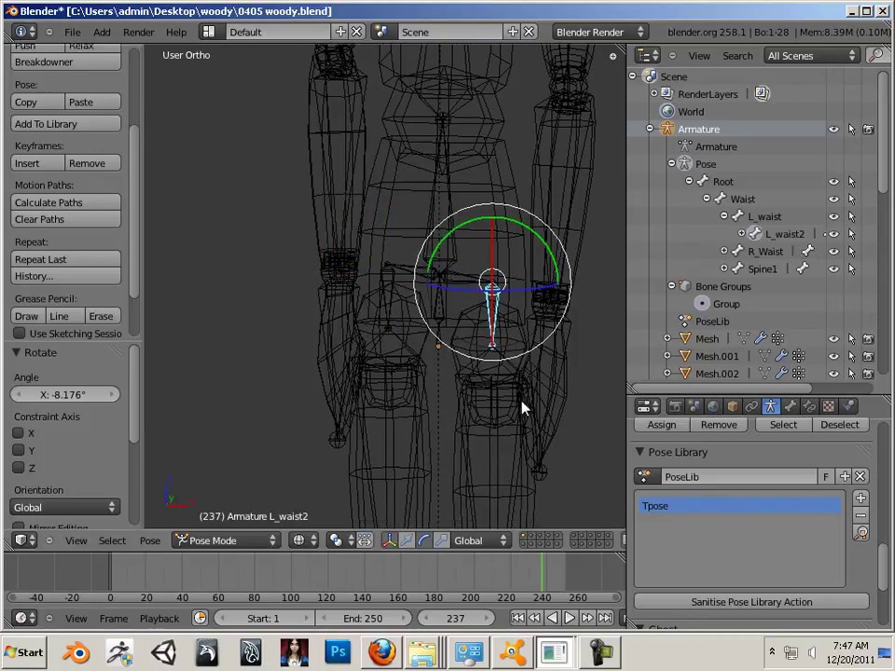
# Step: Swing the left thigh forward about 13° around the global X axis
pyautogui.keyDown('shift'); pyautogui.moveTo(521, 403); pyautogui.dragTo(499, 264, button='middle'); pyautogui.keyUp('shift')
pyautogui.scroll(-6, 353, 268)
pyautogui.moveTo(361, 365); pyautogui.dragTo(452, 371, button='middle')
pyautogui.moveTo(395, 410); pyautogui.dragTo(460, 322, button='middle')
pyautogui.scroll(3, 453, 414)
pyautogui.rightClick(412, 291)
pyautogui.moveTo(319, 308); pyautogui.dragTo(442, 299, button='middle')
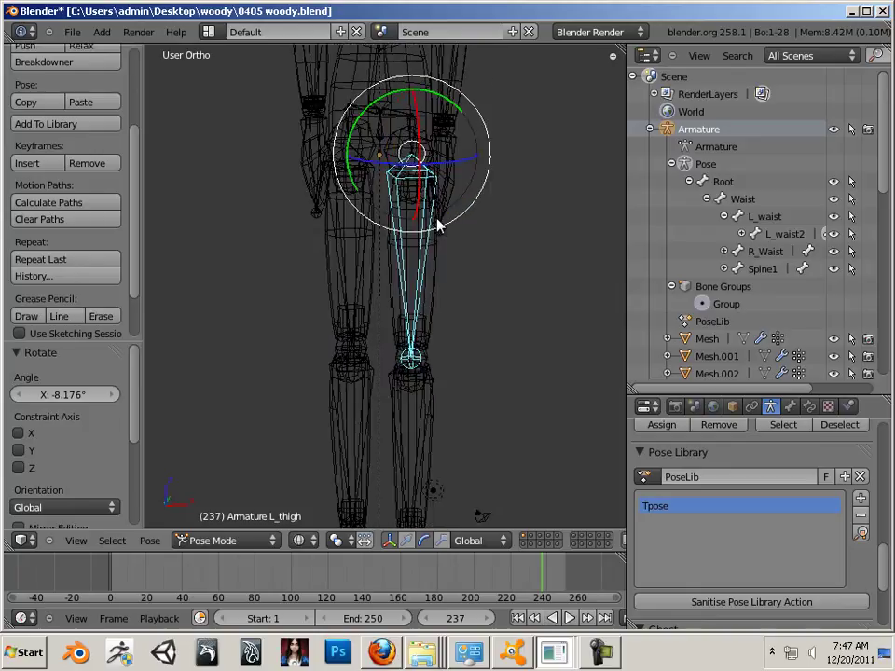
pyautogui.moveTo(422, 184); pyautogui.dragTo(372, 212, button='middle')
pyautogui.moveTo(377, 194); pyautogui.dragTo(368, 191)
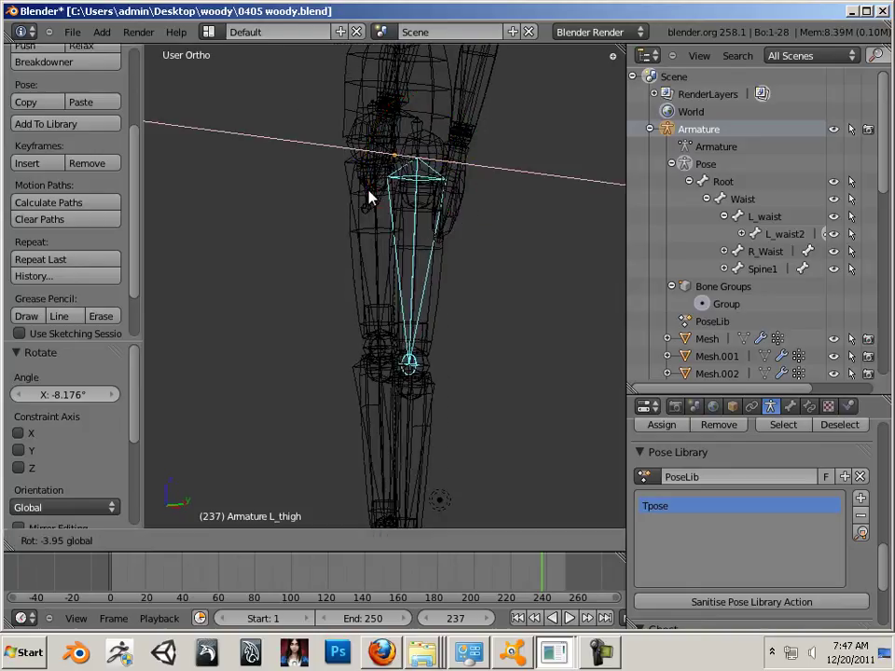
pyautogui.click(359, 201)
# Step: Bend the left knee by rotating the L_shin bone about 18.7° around the global X axis
pyautogui.moveTo(283, 265); pyautogui.dragTo(512, 276, button='middle')
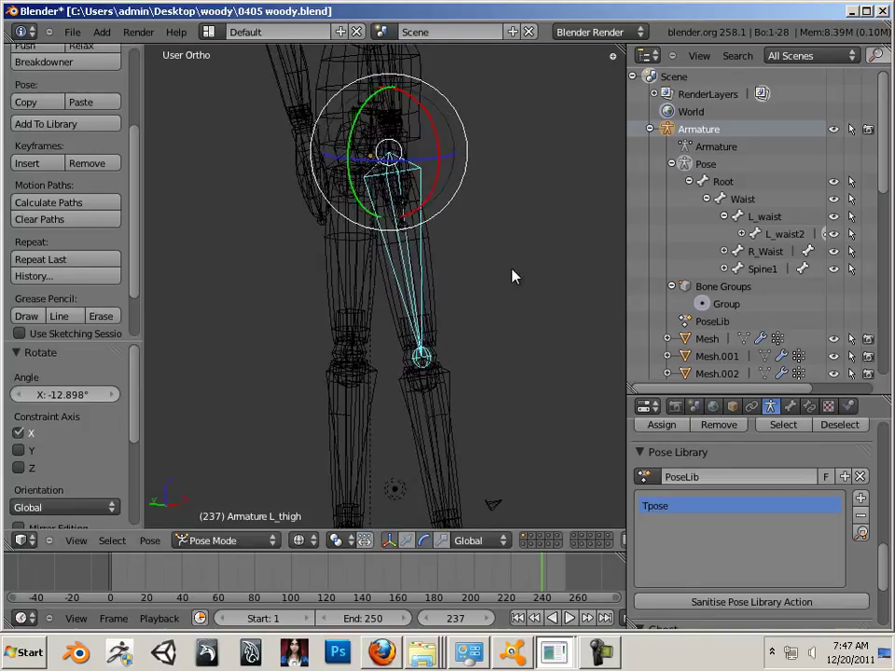
pyautogui.rightClick(429, 415)
pyautogui.press('r')
pyautogui.press('x')
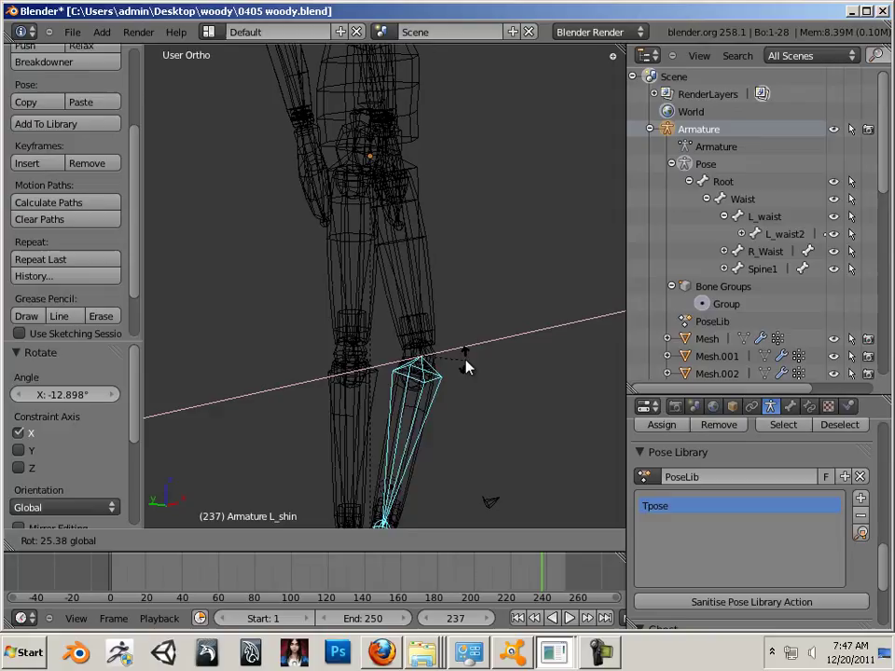
pyautogui.click(468, 362)
# Step: Level the left foot by rotating the left ankle bone about 4° around the global X axis
pyautogui.moveTo(467, 362); pyautogui.dragTo(234, 308, button='middle')
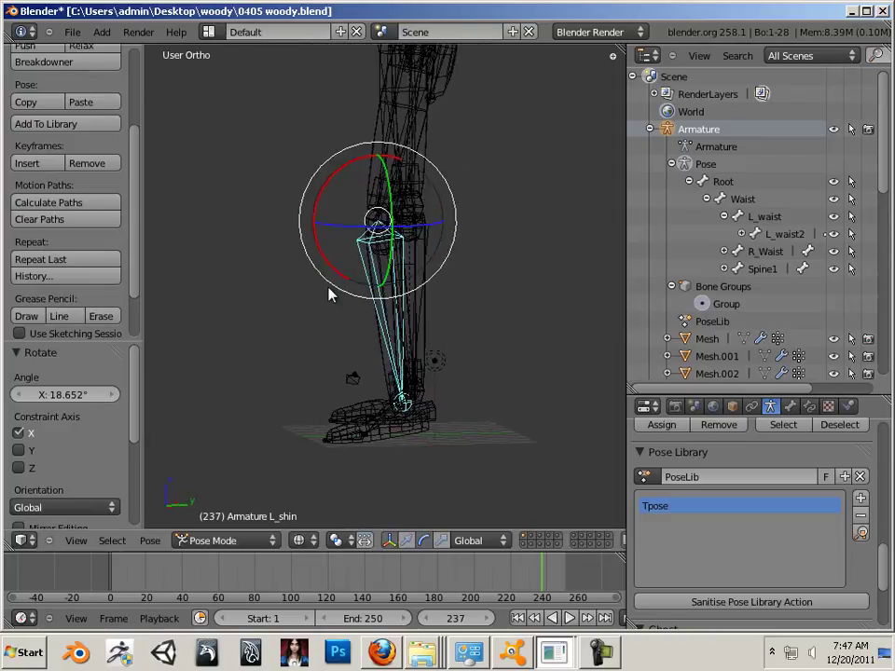
pyautogui.rightClick(400, 410)
pyautogui.press('r')
pyautogui.press('x')
pyautogui.click(467, 384)
# Step: Lower the whole figure by moving the Root bone about -0.39 along the global Z axis
pyautogui.moveTo(467, 383); pyautogui.dragTo(359, 444, button='middle')
pyautogui.rightClick(399, 169)
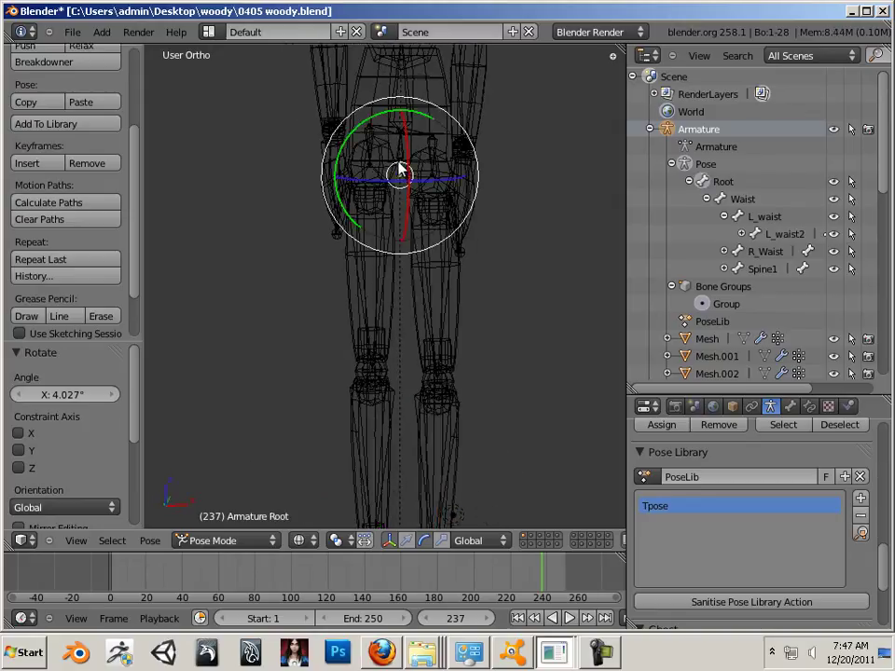
pyautogui.press('w')
pyautogui.moveTo(397, 115); pyautogui.dragTo(396, 123)
# Step: Rotate the R_Ankle bone about 5° around the global X axis to level the right foot
pyautogui.keyDown('shift'); pyautogui.moveTo(435, 299); pyautogui.dragTo(365, 373, button='middle'); pyautogui.keyUp('shift')
pyautogui.rightClick(372, 372)
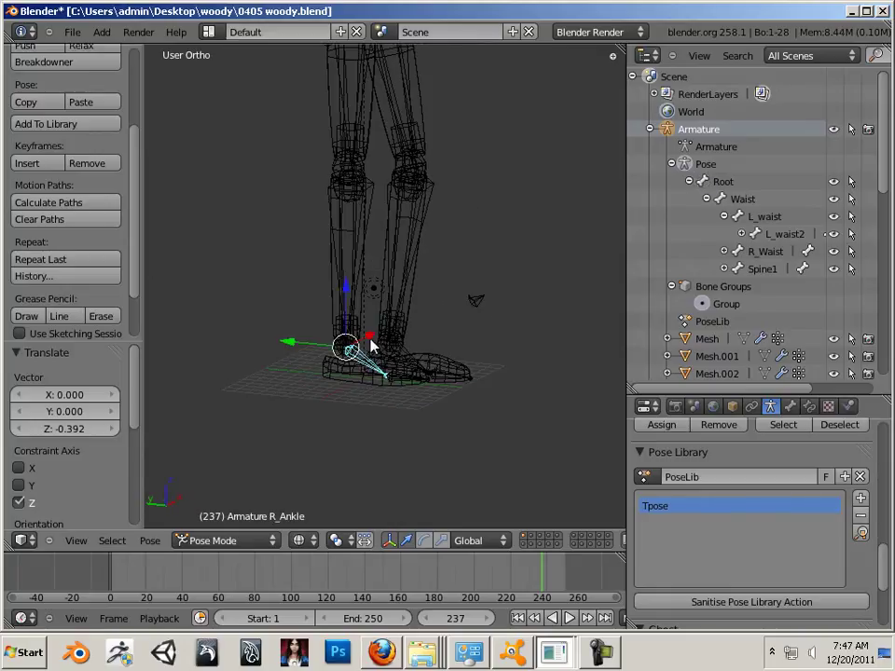
pyautogui.hotkey('ctrl', 'alt', 'r')
pyautogui.moveTo(382, 310); pyautogui.dragTo(383, 315)
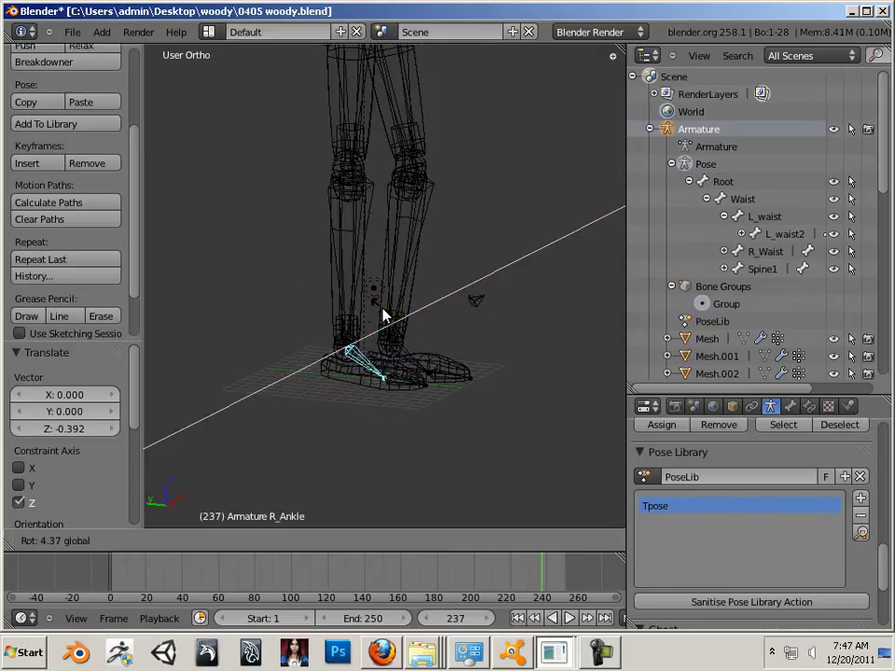
pyautogui.click(383, 315)
# Step: Examine the balance of the hips, torso and arms from the front and at different zoom levels
pyautogui.moveTo(370, 258); pyautogui.dragTo(345, 444, button='middle')
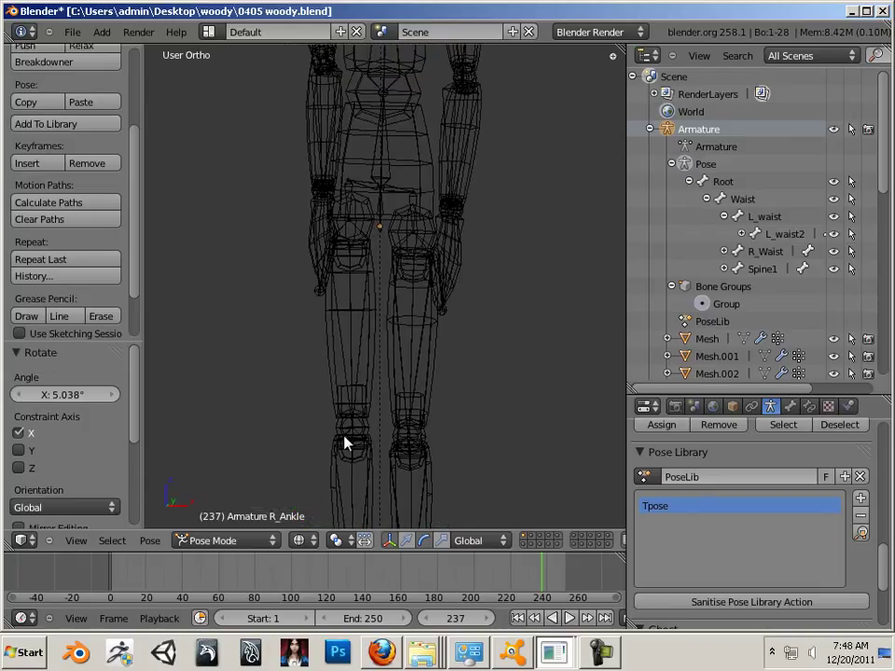
pyautogui.keyDown('shift'); pyautogui.moveTo(385, 321); pyautogui.dragTo(356, 414, button='middle'); pyautogui.keyUp('shift')
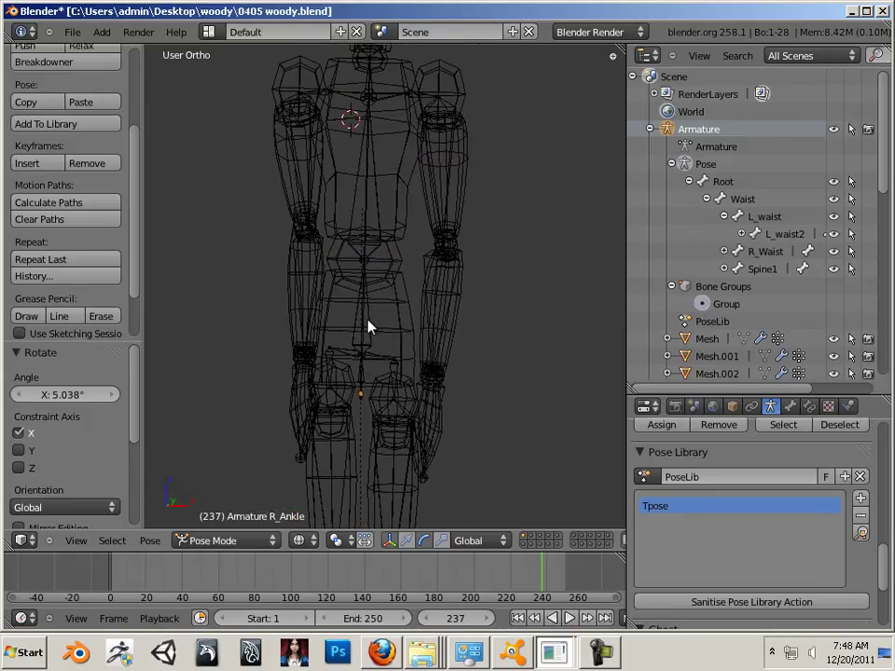
pyautogui.keyDown('shift'); pyautogui.moveTo(332, 367); pyautogui.dragTo(358, 331, button='middle'); pyautogui.keyUp('shift')
pyautogui.scroll(3, 359, 330)
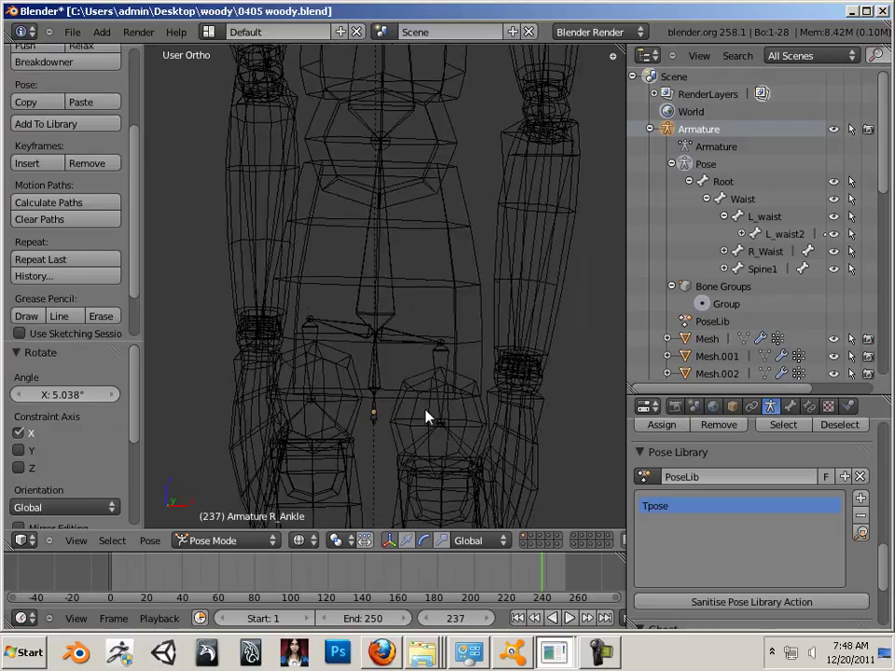
pyautogui.scroll(-6, 339, 410)
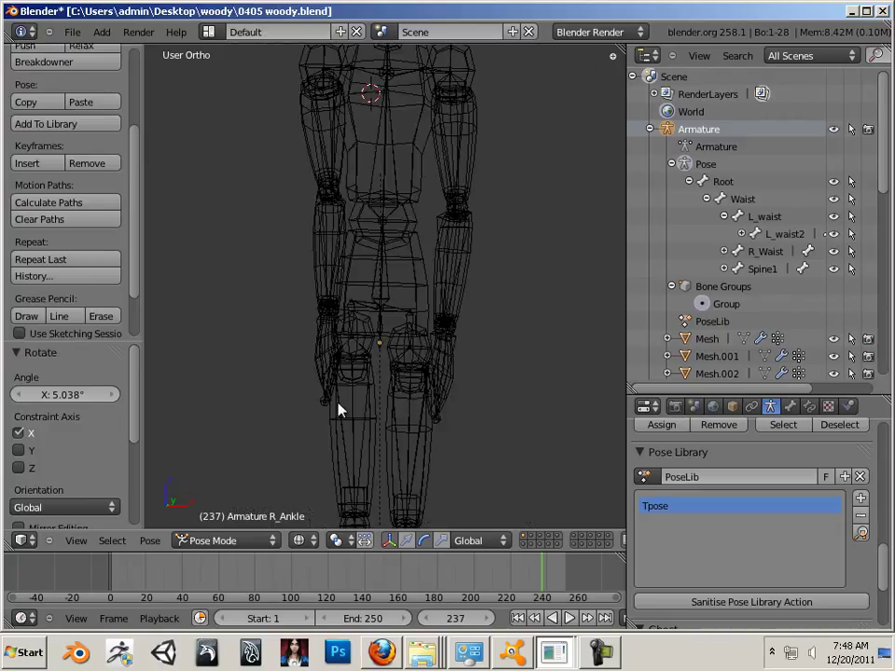
pyautogui.moveTo(299, 349); pyautogui.dragTo(350, 411, button='middle')
pyautogui.scroll(3, 392, 420)
pyautogui.moveTo(445, 426)
pyautogui.mouseDown(button='middle')
pyautogui.moveTo(417, 425)
pyautogui.moveTo(501, 437)
pyautogui.moveTo(409, 416)
pyautogui.moveTo(409, 430)
pyautogui.moveTo(368, 430)
pyautogui.moveTo(446, 434)
pyautogui.moveTo(433, 435)
pyautogui.mouseUp(button='middle')
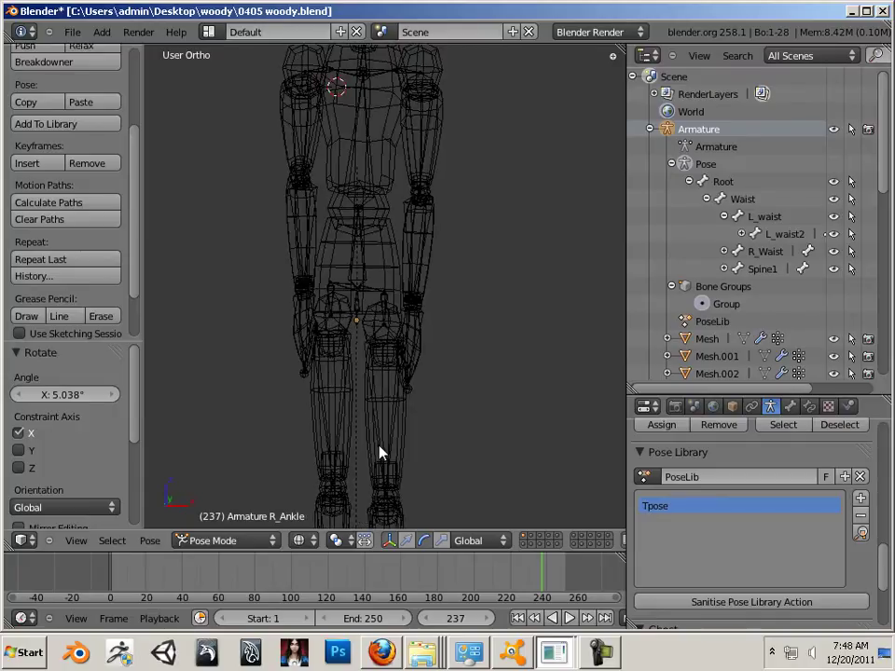
pyautogui.moveTo(394, 364); pyautogui.dragTo(324, 376, button='middle')
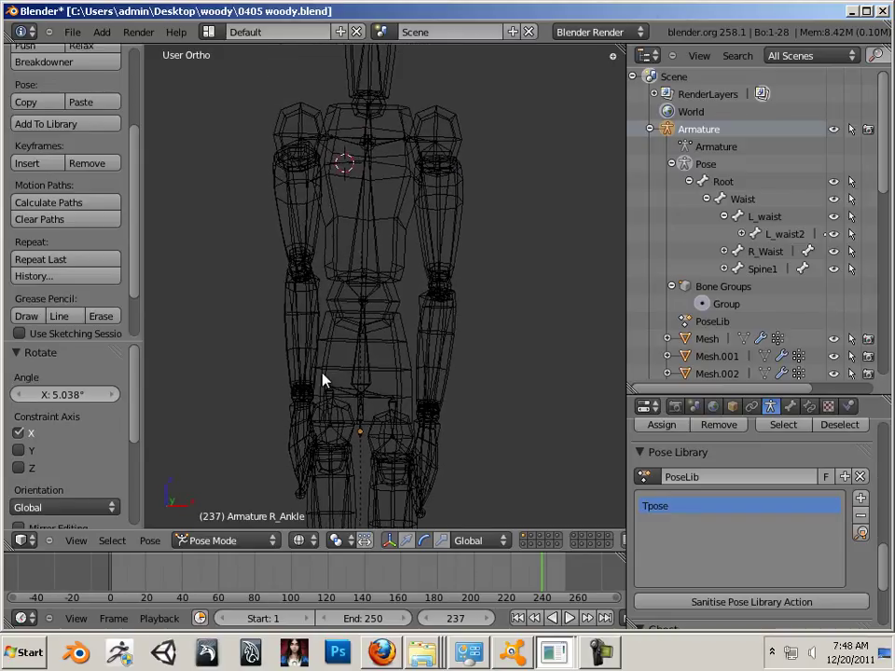
pyautogui.moveTo(278, 321); pyautogui.dragTo(287, 323, button='middle')
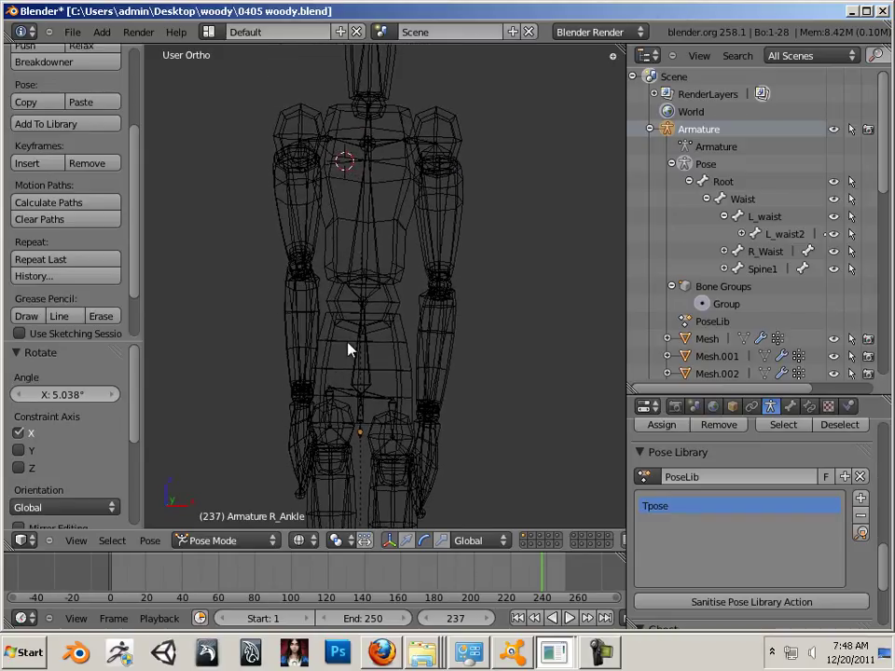
pyautogui.moveTo(352, 359)
pyautogui.mouseDown(button='middle')
pyautogui.moveTo(367, 394)
pyautogui.moveTo(361, 372)
pyautogui.mouseUp(button='middle')
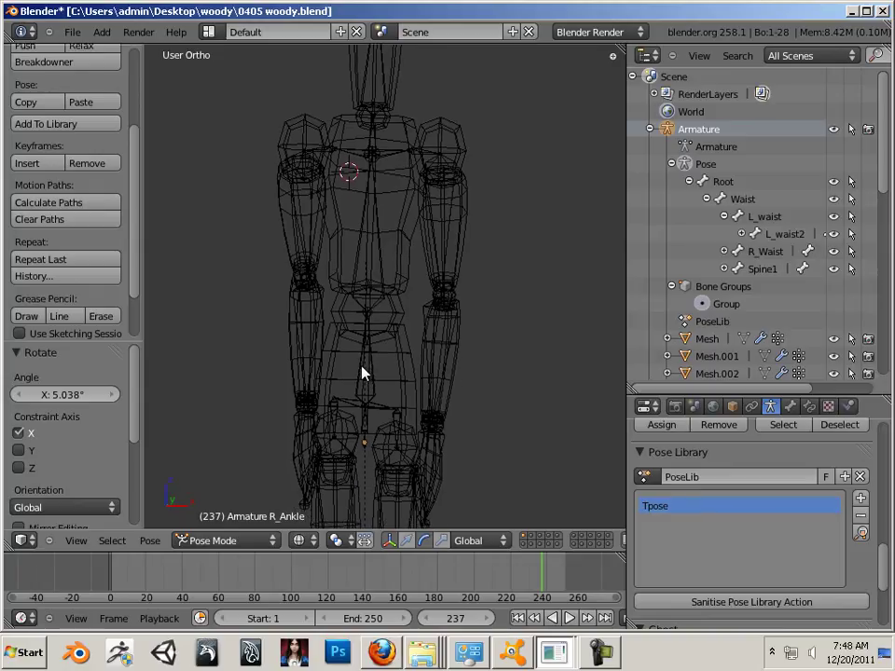
# Step: Rotate the Spine1 bone about -4° and counter-rotate the Spine2 bone about 3° in the front view
pyautogui.rightClick(367, 358)
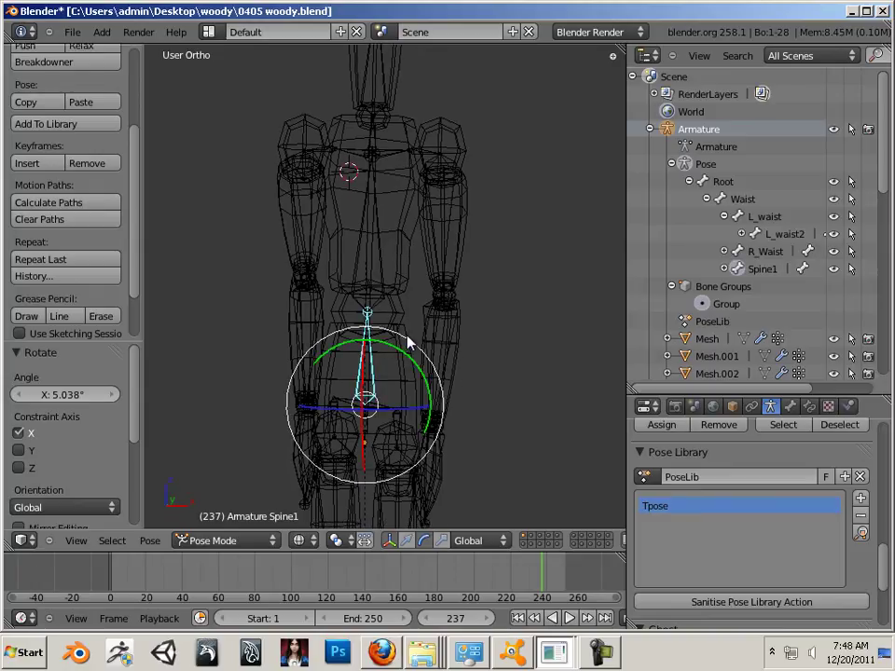
pyautogui.press('r')
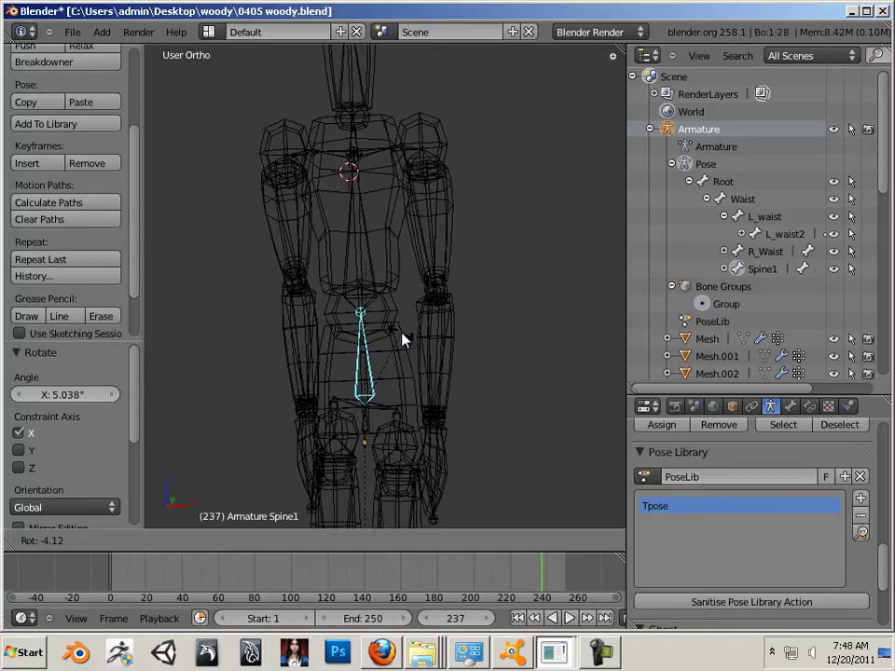
pyautogui.click(403, 340)
pyautogui.rightClick(390, 254)
pyautogui.press('r')
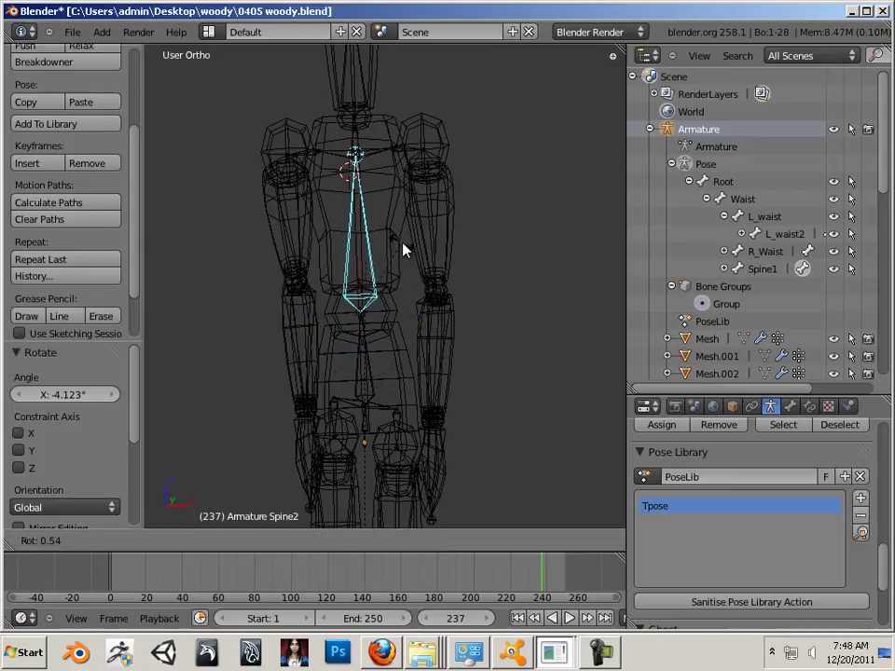
pyautogui.click(404, 252)
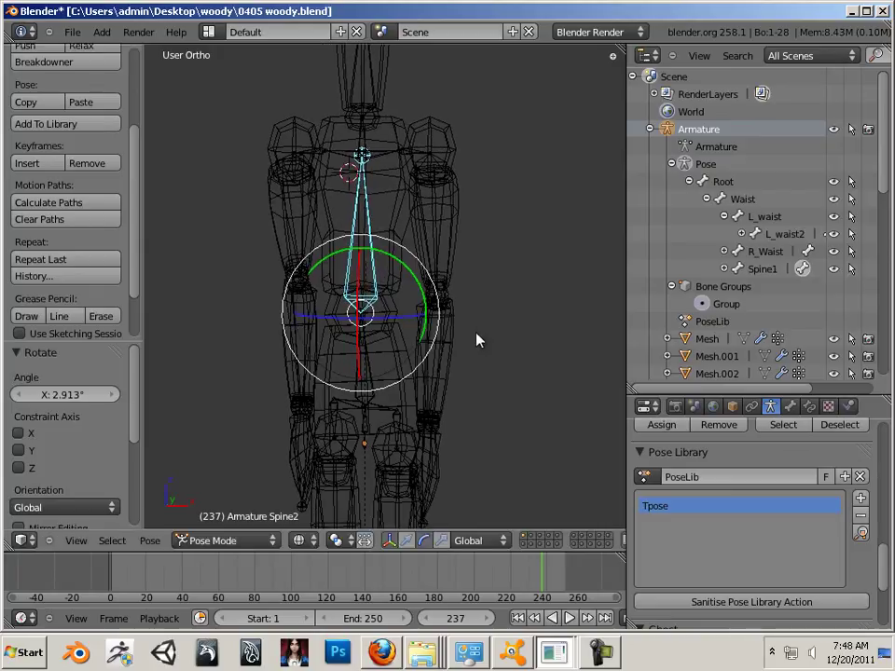
pyautogui.keyDown('ctrl'); pyautogui.moveTo(476, 346); pyautogui.dragTo(497, 396, button='middle'); pyautogui.keyUp('ctrl')
pyautogui.rightClick(303, 177)
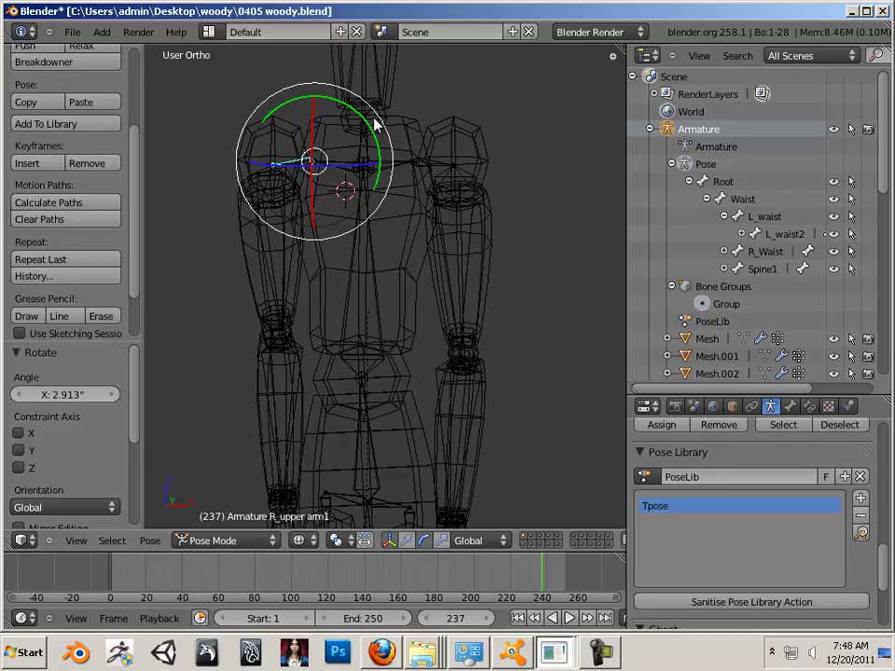
pyautogui.press('r')
pyautogui.press('z')
pyautogui.click(353, 175)
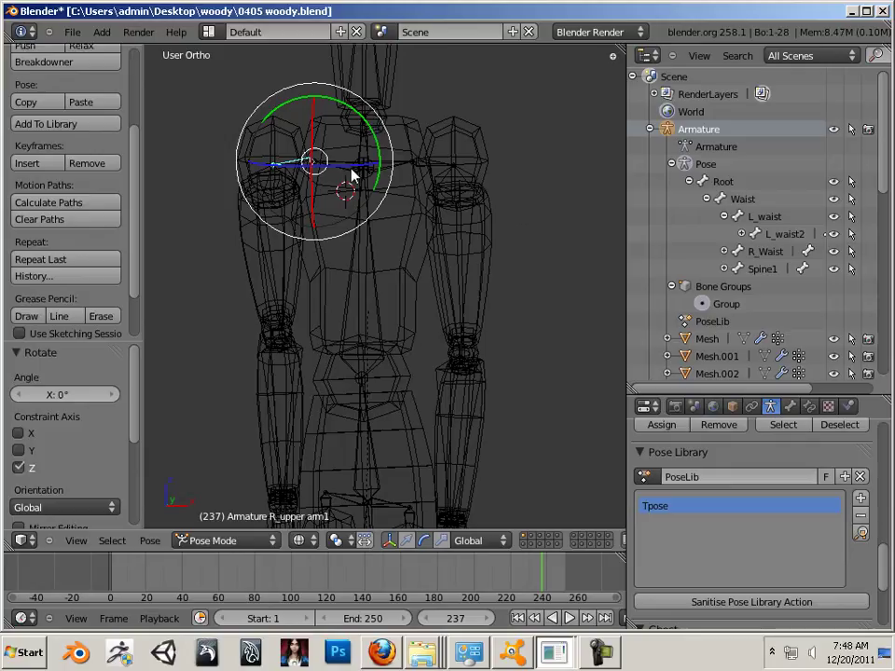
# Step: Fine-tune the torso by rotating the Spine2 bone about 1.9° and the Spine1 bone about -0.75°
pyautogui.keyDown('shift'); pyautogui.moveTo(433, 315); pyautogui.dragTo(440, 249, button='middle'); pyautogui.keyUp('shift')
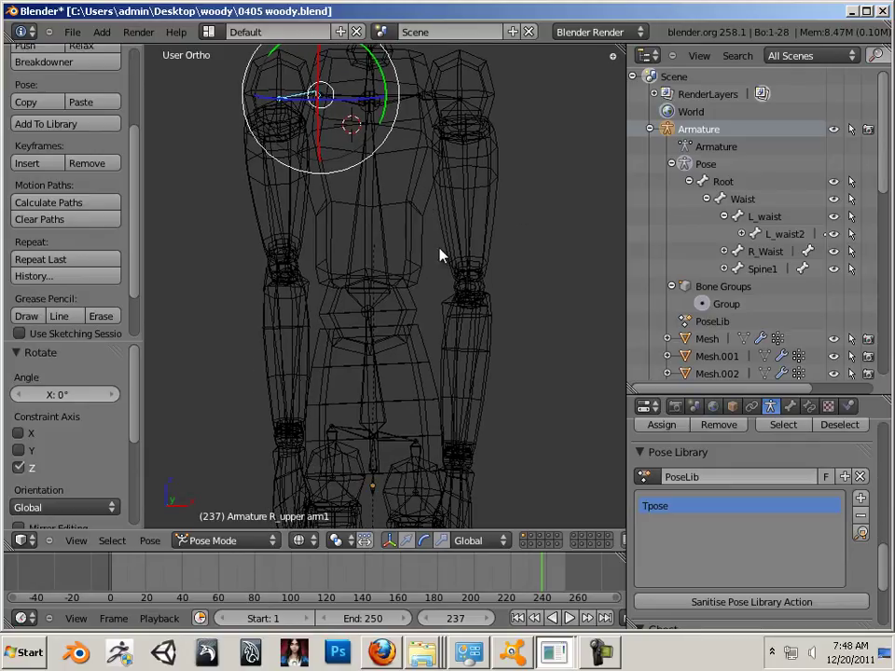
pyautogui.rightClick(390, 171)
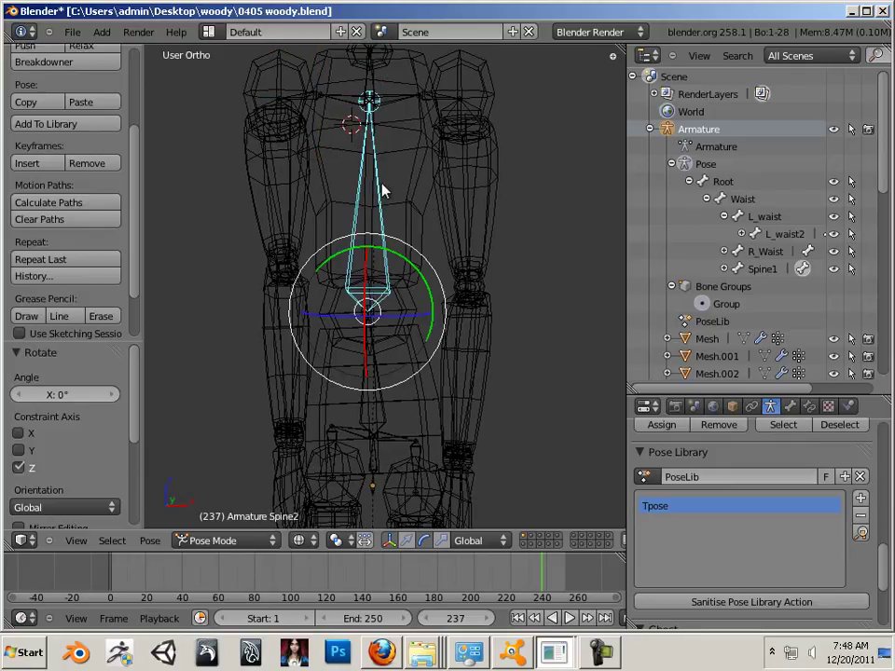
pyautogui.press('r')
pyautogui.click(401, 242)
pyautogui.rightClick(378, 405)
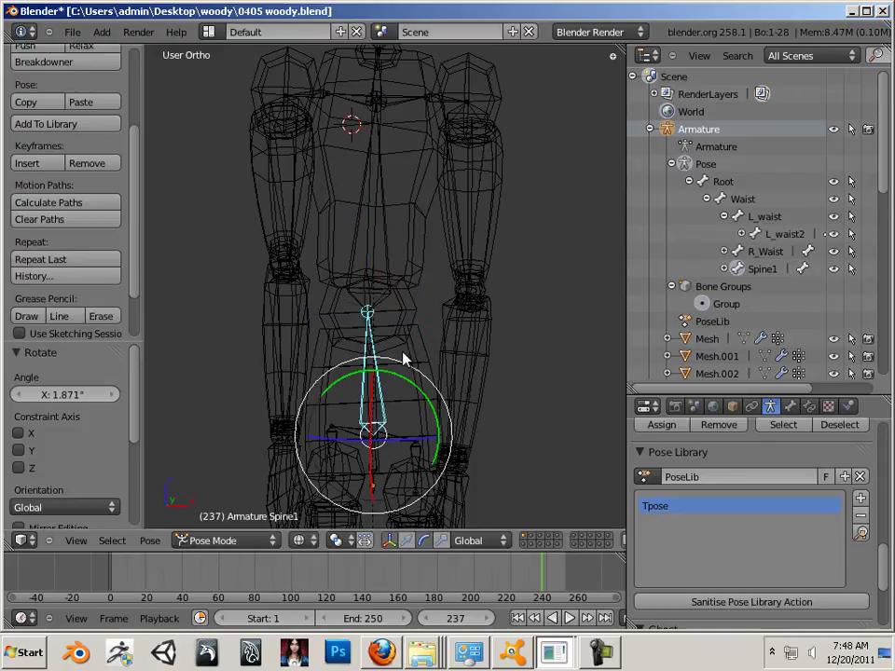
pyautogui.hotkey('ctrl', 'Tab')
pyautogui.rightClick(403, 358)
pyautogui.rightClick(384, 379)
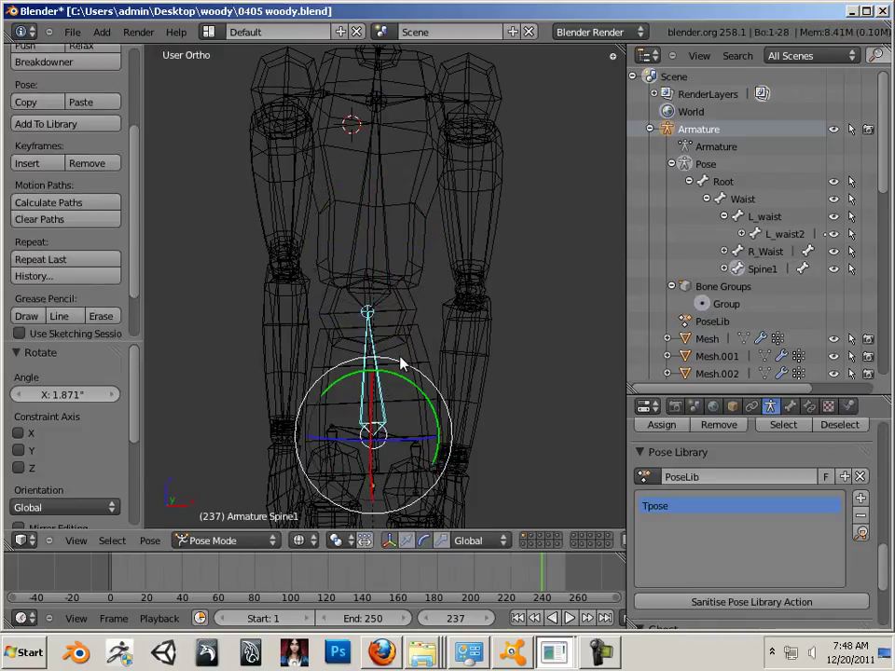
pyautogui.press('r')
pyautogui.click(399, 363)
# Step: Raise the right shoulder by rotating R_Shouldar about 8°, and swing the right upper arm back toward the body
pyautogui.keyDown('shift'); pyautogui.moveTo(424, 304); pyautogui.dragTo(413, 404, button='middle'); pyautogui.keyUp('shift')
pyautogui.rightClick(337, 198)
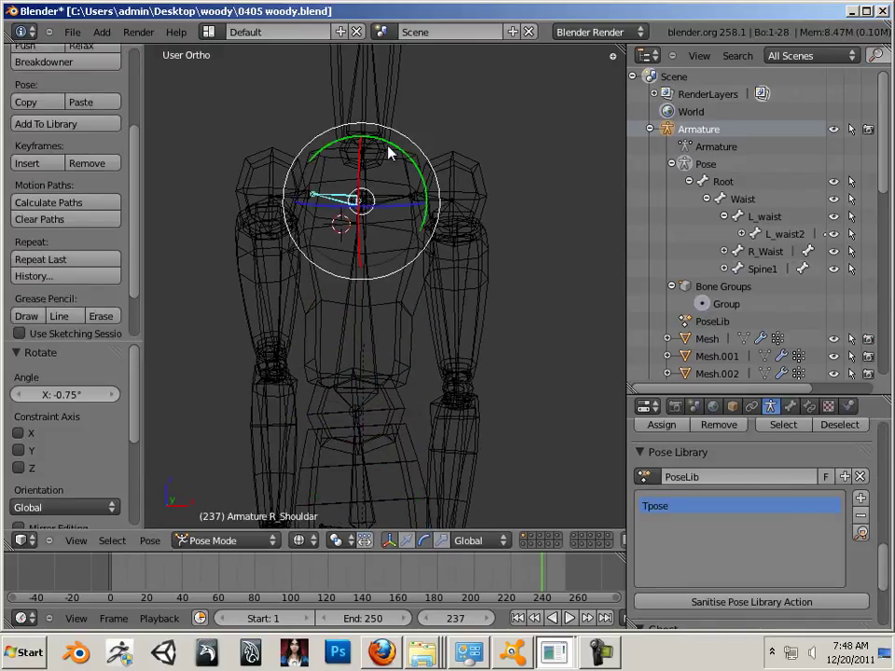
pyautogui.moveTo(397, 136); pyautogui.dragTo(402, 143)
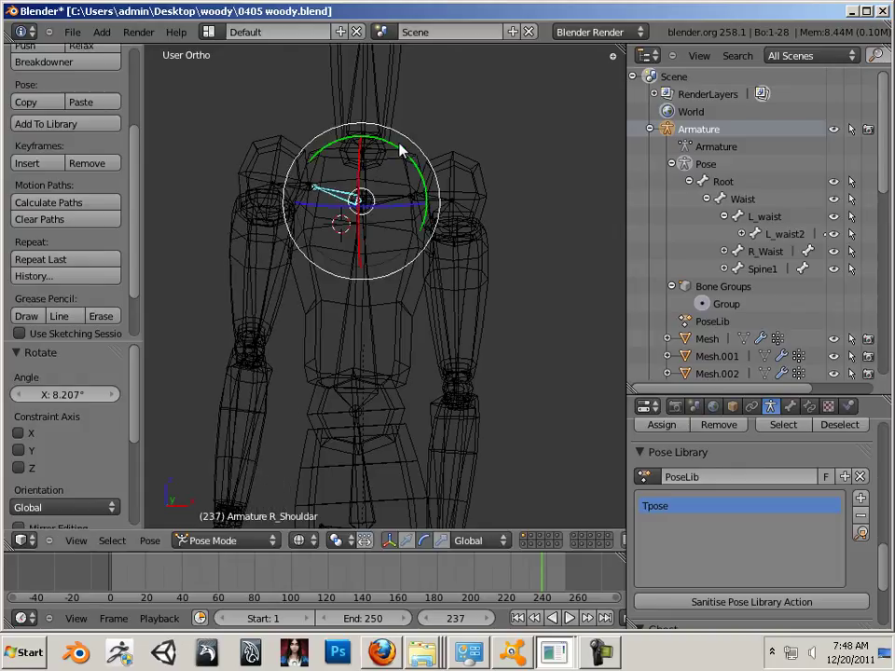
pyautogui.rightClick(275, 251)
pyautogui.moveTo(326, 235); pyautogui.dragTo(317, 198)
# Step: Rotate the L_Shouldar bone about -2.6° and the L_upper arm2 bone about 2°
pyautogui.rightClick(420, 210)
pyautogui.moveTo(430, 220); pyautogui.dragTo(436, 227)
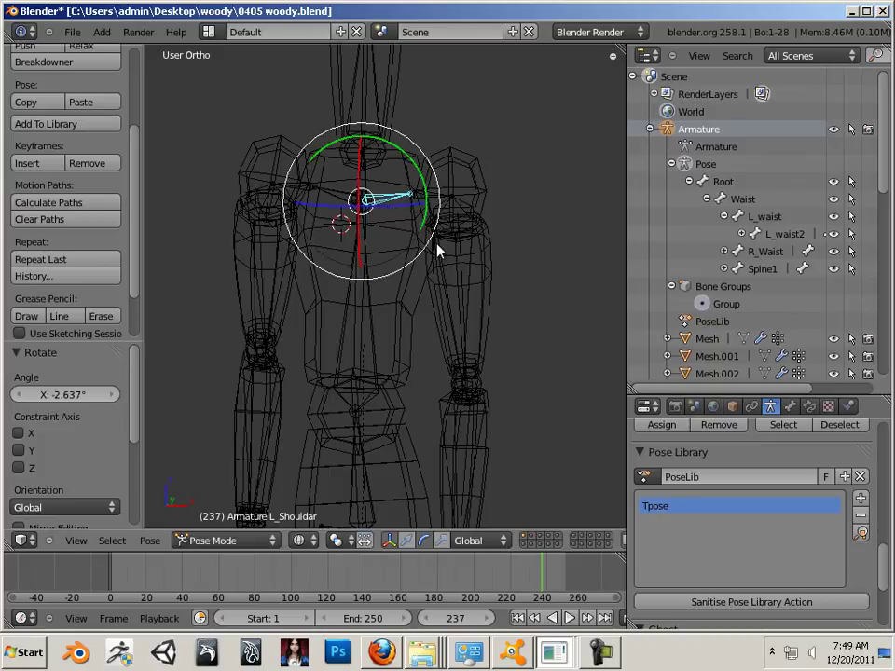
pyautogui.rightClick(473, 305)
pyautogui.moveTo(498, 258); pyautogui.dragTo(493, 267)
# Step: Correct the left upper arm by rotating the L_upper arm2 bone about -1°
pyautogui.keyDown('shift'); pyautogui.scroll(-8, 466, 261); pyautogui.keyUp('shift')
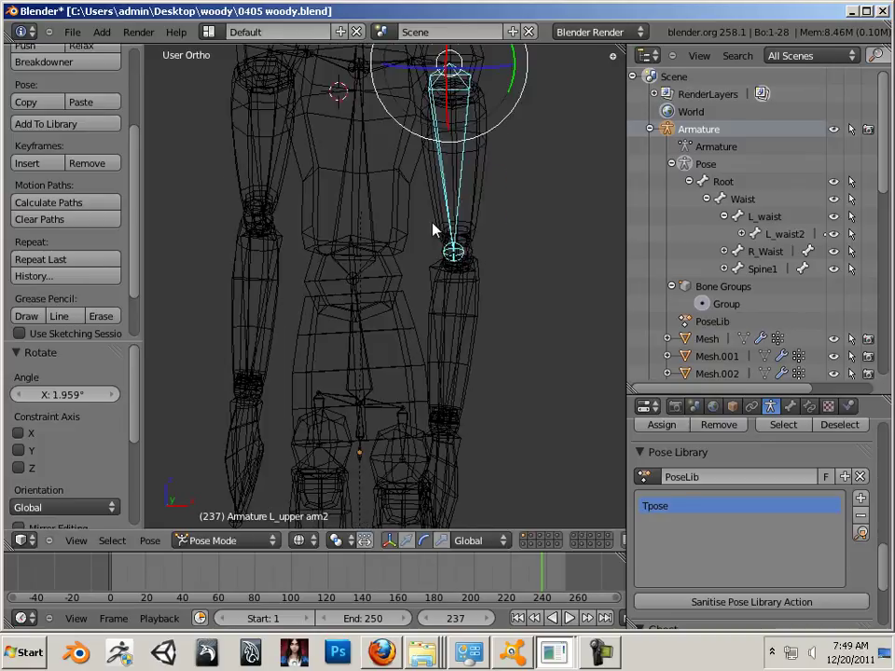
pyautogui.rightClick(444, 254)
pyautogui.keyDown('shift'); pyautogui.scroll(7, 474, 280); pyautogui.keyUp('shift')
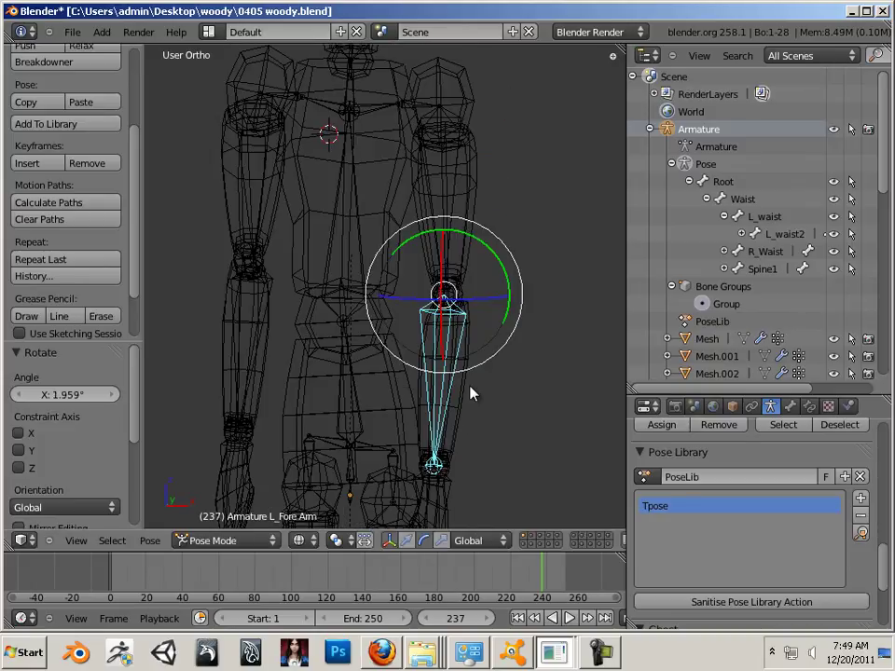
pyautogui.rightClick(439, 180)
pyautogui.moveTo(477, 182); pyautogui.dragTo(481, 178)
# Step: Switch the viewport to solid shading and inspect the posed mannequin from several angles
pyautogui.keyDown('shift'); pyautogui.moveTo(344, 253); pyautogui.dragTo(390, 251, button='middle'); pyautogui.keyUp('shift')
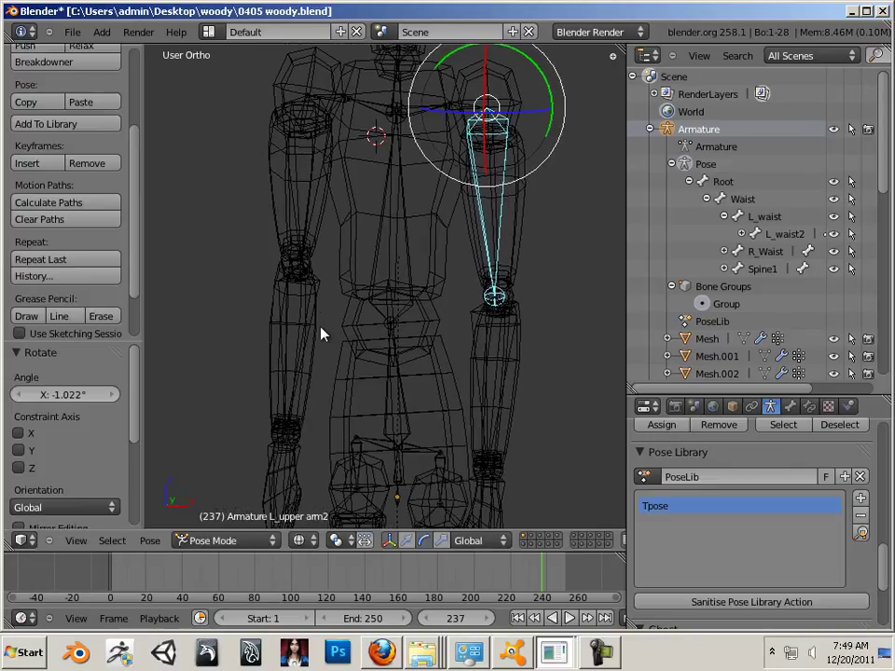
pyautogui.keyDown('shift'); pyautogui.moveTo(232, 386); pyautogui.dragTo(311, 362, button='middle'); pyautogui.keyUp('shift')
pyautogui.scroll(-4, 308, 301)
pyautogui.press('z')
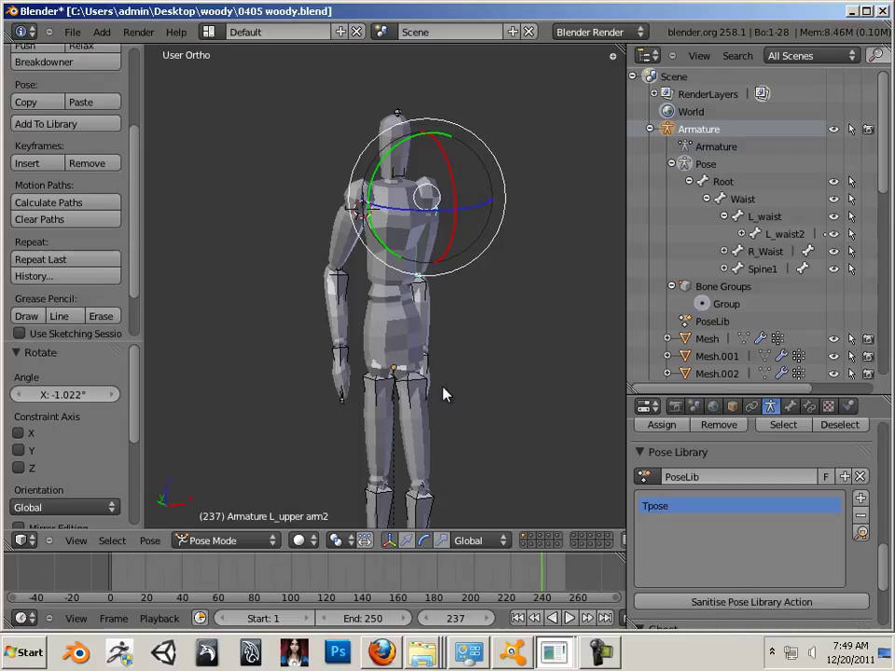
pyautogui.moveTo(544, 406)
pyautogui.mouseDown(button='middle')
pyautogui.moveTo(411, 410)
pyautogui.moveTo(458, 410)
pyautogui.moveTo(460, 400)
pyautogui.moveTo(362, 373)
pyautogui.mouseUp(button='middle')
pyautogui.scroll(8, 454, 400)
pyautogui.scroll(-4, 454, 400)
pyautogui.scroll(-3, 363, 380)
# Step: Rotate the R_upper arm2 bone about -15° around the global X axis
pyautogui.rightClick(348, 236)
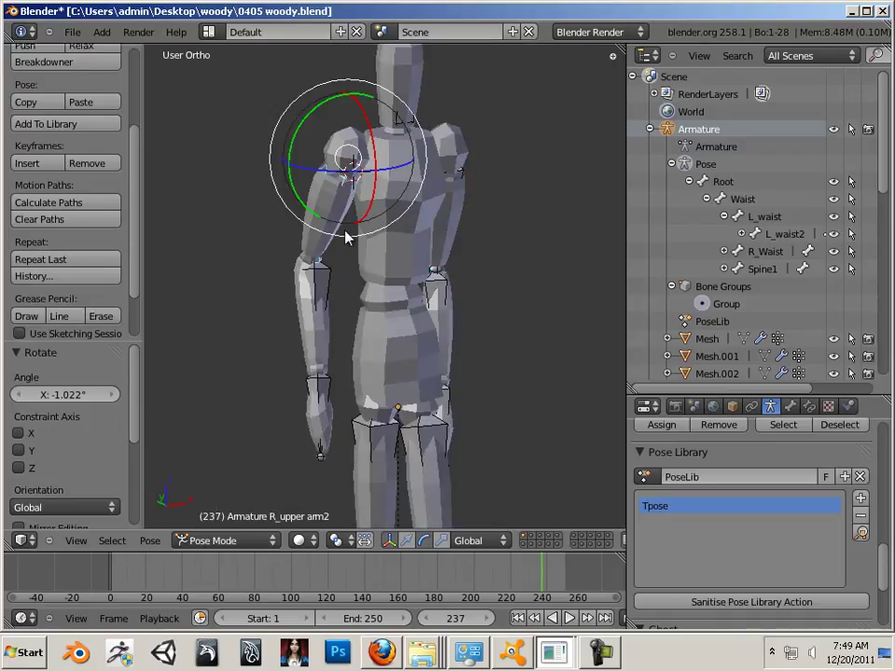
pyautogui.press('r')
pyautogui.click(369, 193)
# Step: Rotate the R_upper arm2 bone about 12° around the global Z axis and about -2.4° in the view plane
pyautogui.moveTo(454, 264); pyautogui.dragTo(328, 336, button='middle')
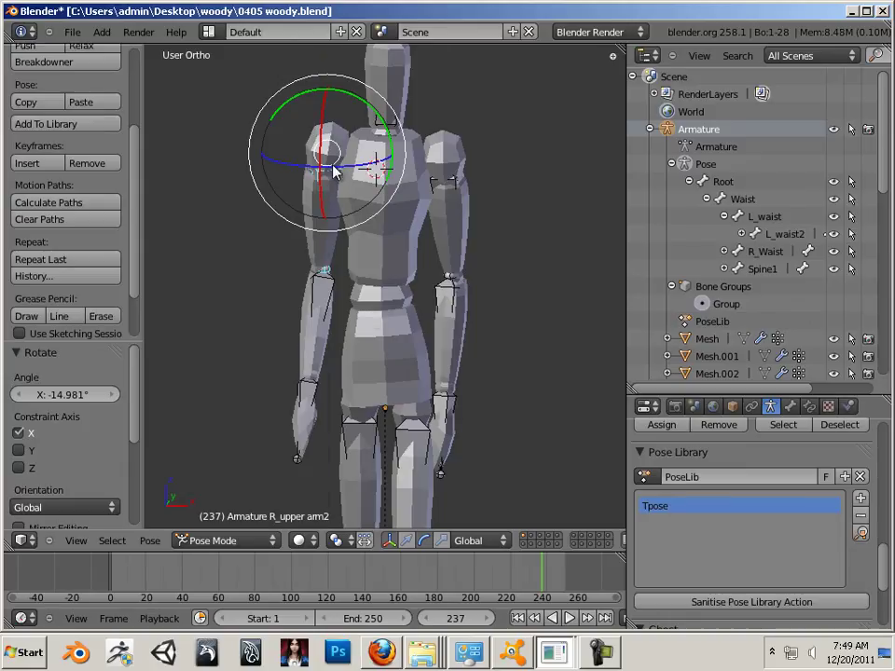
pyautogui.moveTo(333, 171); pyautogui.dragTo(337, 168)
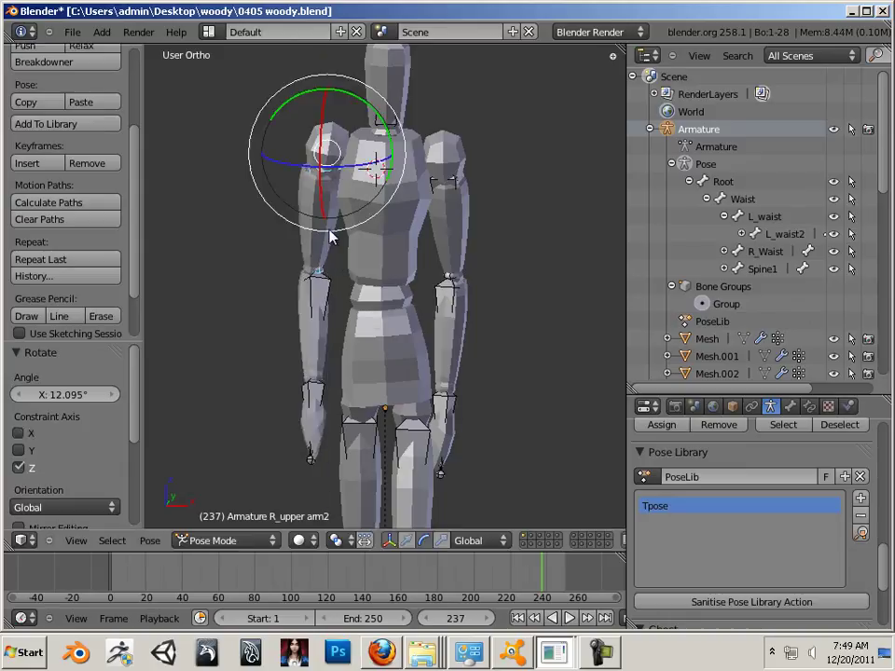
pyautogui.press('r')
pyautogui.click(385, 197)
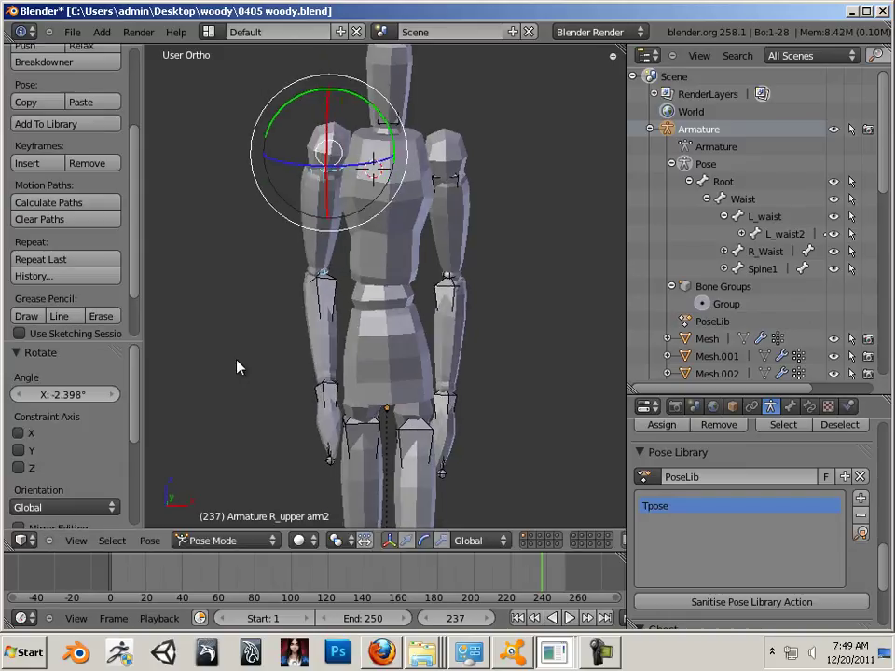
# Step: Rotate the L_thigh bone about -1.2° around the global Y axis
pyautogui.keyDown('shift'); pyautogui.moveTo(268, 370); pyautogui.dragTo(244, 237, button='middle'); pyautogui.keyUp('shift')
pyautogui.moveTo(261, 312); pyautogui.dragTo(291, 320, button='middle')
pyautogui.rightClick(400, 402)
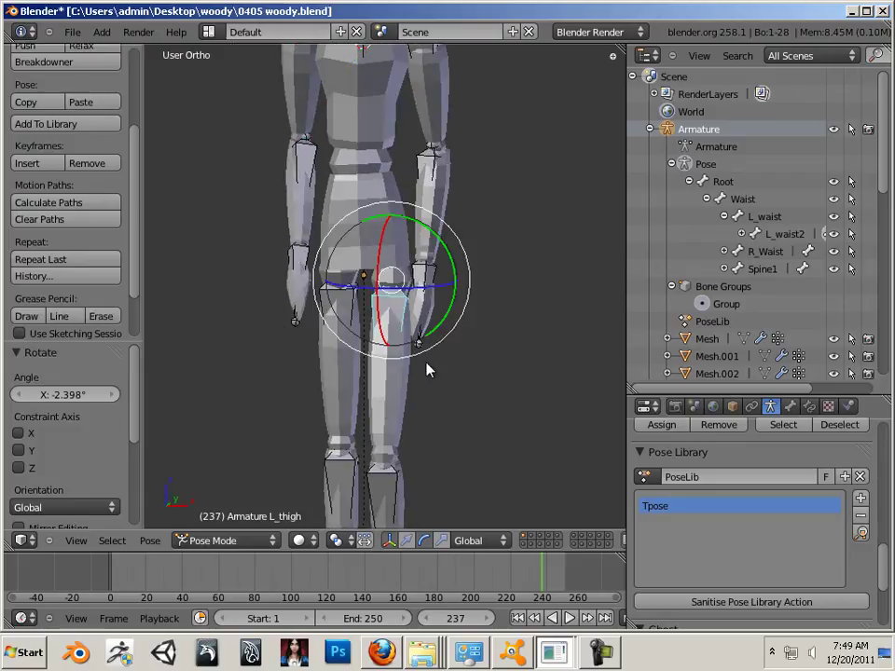
pyautogui.press('r')
pyautogui.press('y')
pyautogui.click(434, 344)
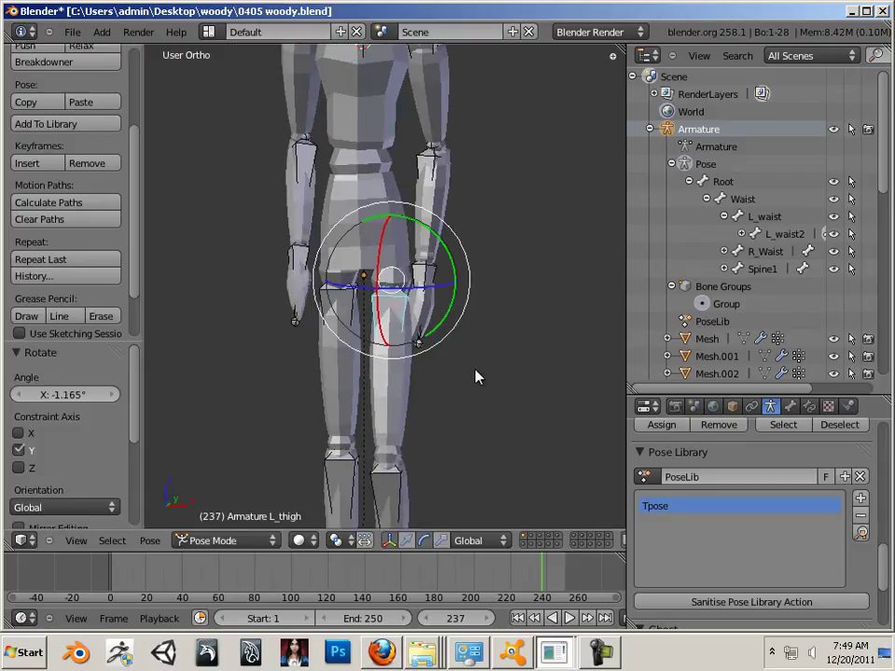
# Step: Rotate the L_upper arm2 bone about -5.7° around the global X axis and about -4.5° around the global Y axis
pyautogui.scroll(-3, 475, 376)
pyautogui.moveTo(414, 428); pyautogui.dragTo(429, 308, button='middle')
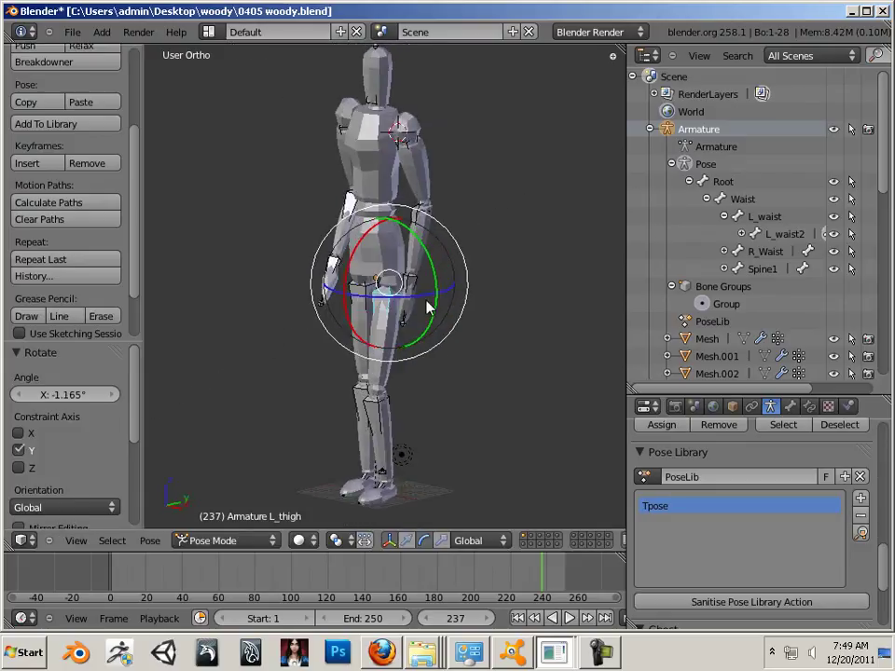
pyautogui.rightClick(405, 182)
pyautogui.press('r')
pyautogui.press('x')
pyautogui.click(365, 140)
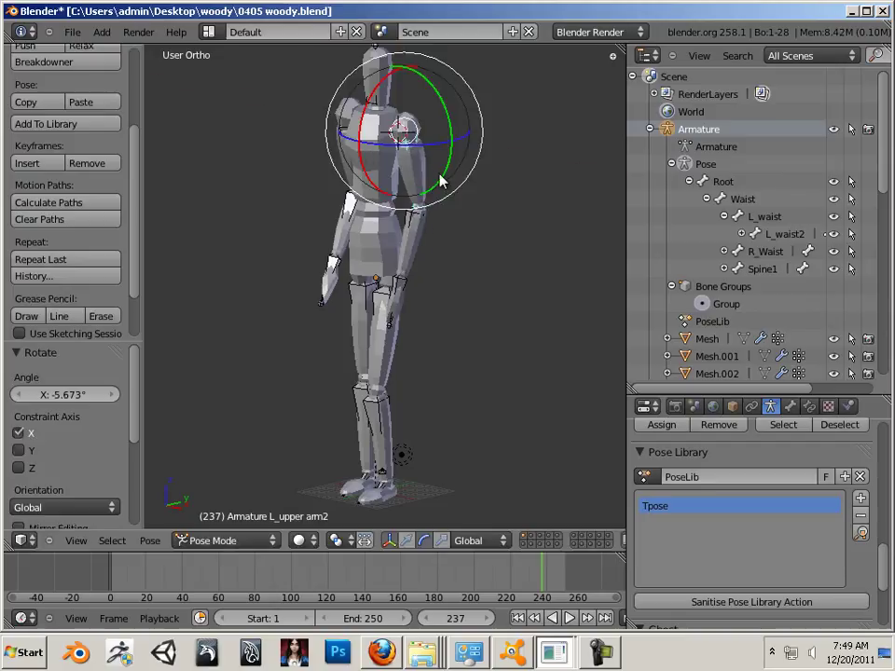
pyautogui.press('r')
pyautogui.press('x')
pyautogui.click(446, 175)
# Step: Rotate the R_Shouldar bone about -5.1° in the view plane
pyautogui.moveTo(364, 435); pyautogui.dragTo(497, 427, button='middle')
pyautogui.rightClick(432, 240)
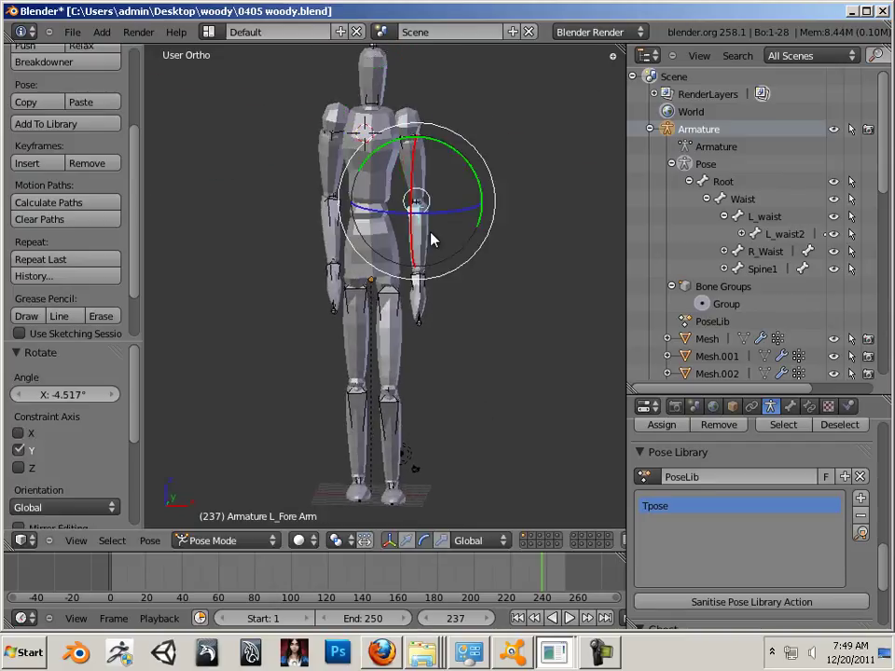
pyautogui.moveTo(522, 298); pyautogui.dragTo(397, 261, button='middle')
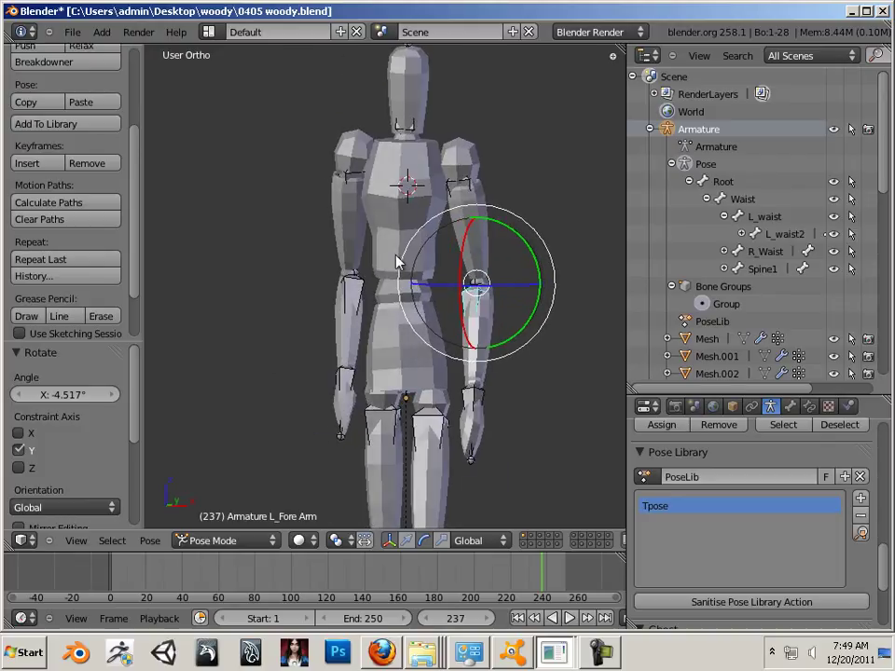
pyautogui.rightClick(372, 142)
pyautogui.press('r')
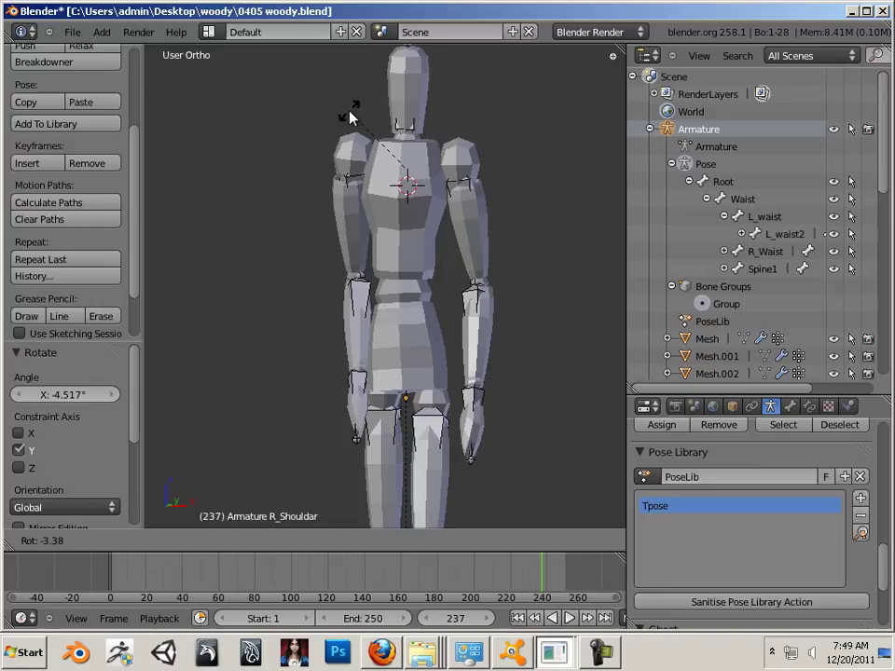
pyautogui.click(347, 126)
# Step: Rotate the R_upper arm2 bone about 7.1° around the global Y axis
pyautogui.rightClick(353, 256)
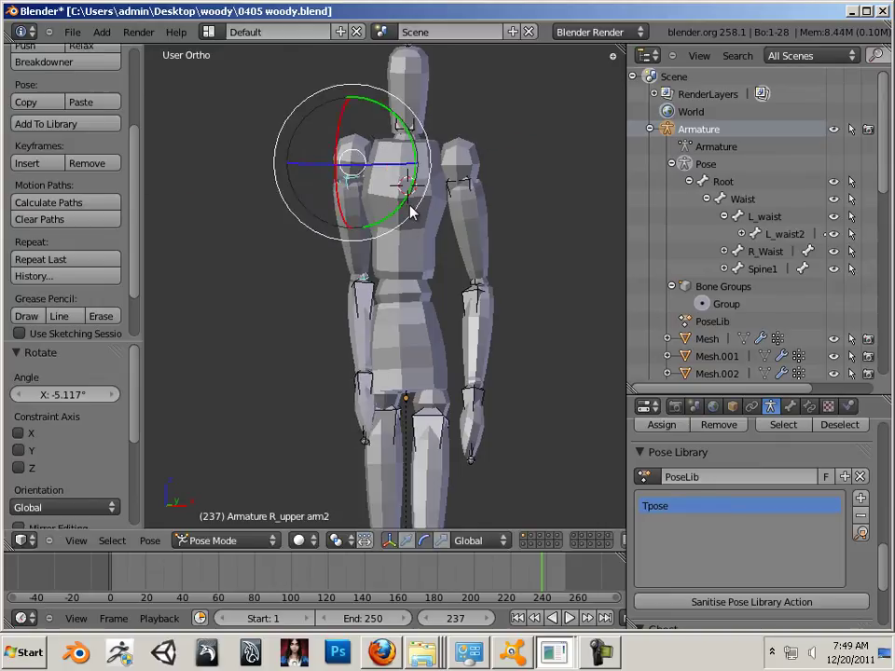
pyautogui.moveTo(410, 206); pyautogui.dragTo(400, 220)
pyautogui.moveTo(294, 266); pyautogui.dragTo(157, 291, button='middle')
# Step: Rotate the R_Waist bone about 0.9° in the view plane
pyautogui.rightClick(364, 322)
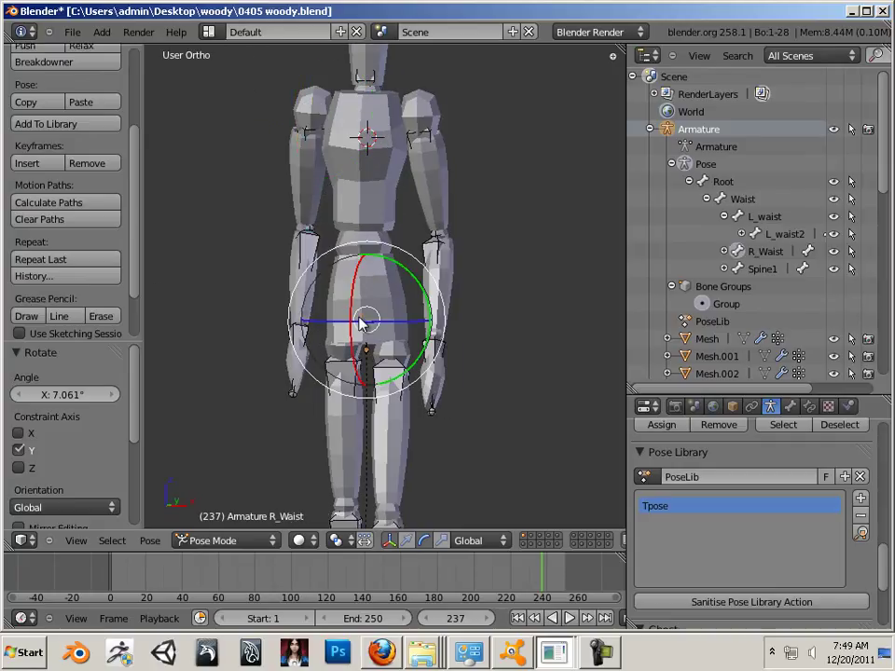
pyautogui.press('r')
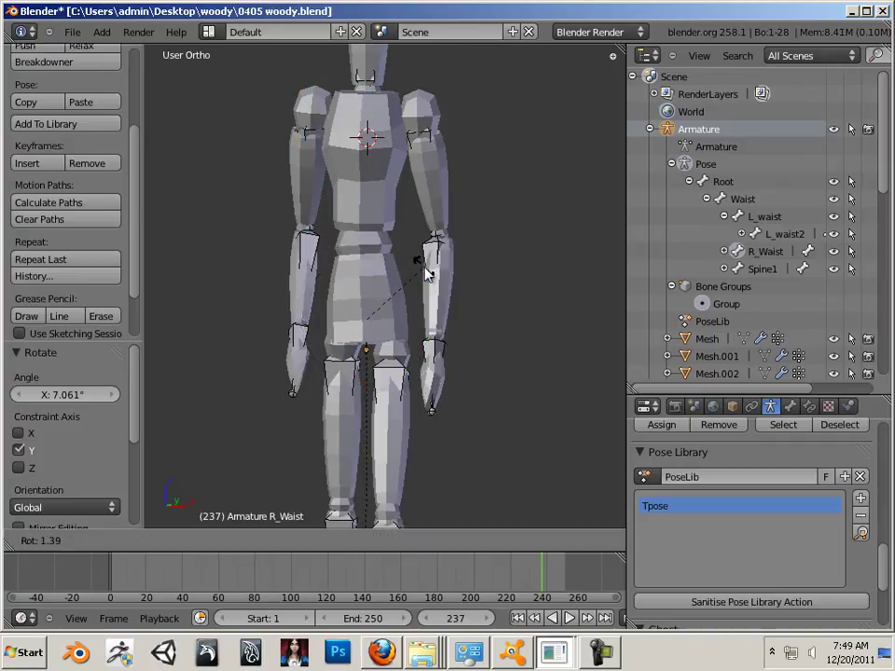
pyautogui.click(426, 269)
pyautogui.moveTo(423, 443); pyautogui.dragTo(451, 423, button='middle')
pyautogui.keyDown('ctrl'); pyautogui.moveTo(461, 399); pyautogui.dragTo(469, 438, button='middle'); pyautogui.keyUp('ctrl')
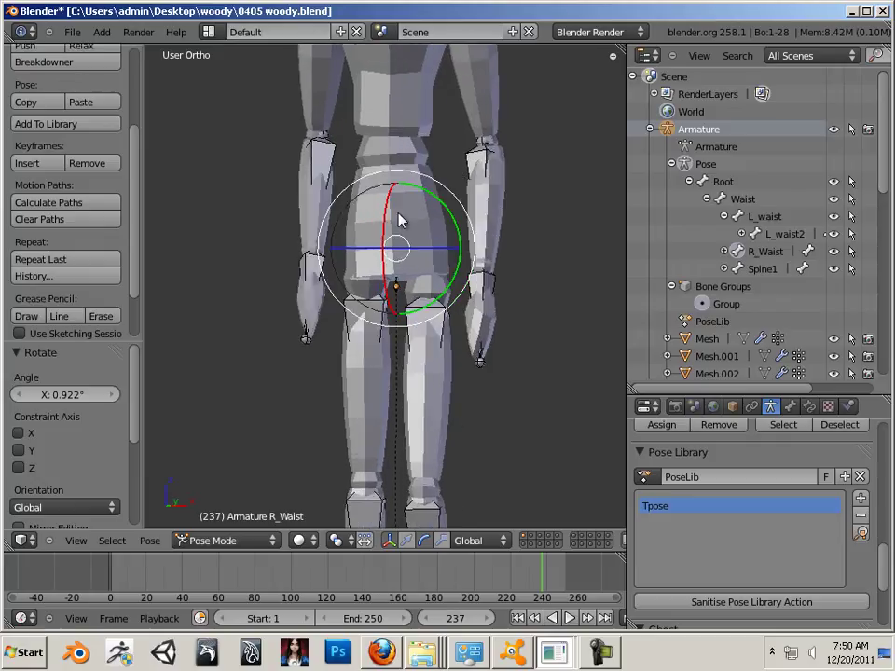
# Step: Using wireframe shading, rotate Spine1 about 2.1° in the view plane and Spine2 about -1.5° around global Y, then deselect everything and restore solid shading
pyautogui.rightClick(397, 211)
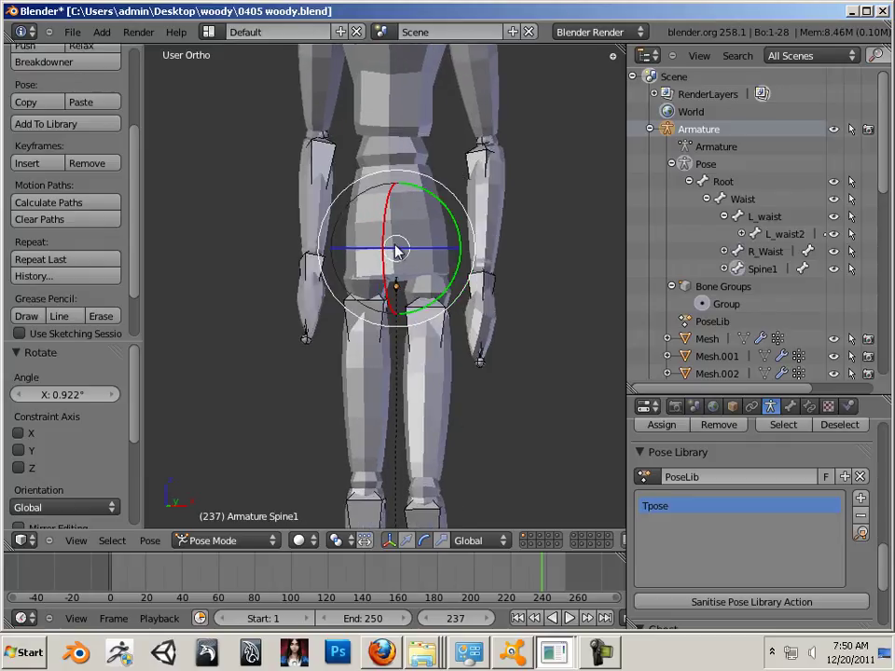
pyautogui.press('z')
pyautogui.moveTo(421, 180); pyautogui.dragTo(424, 177)
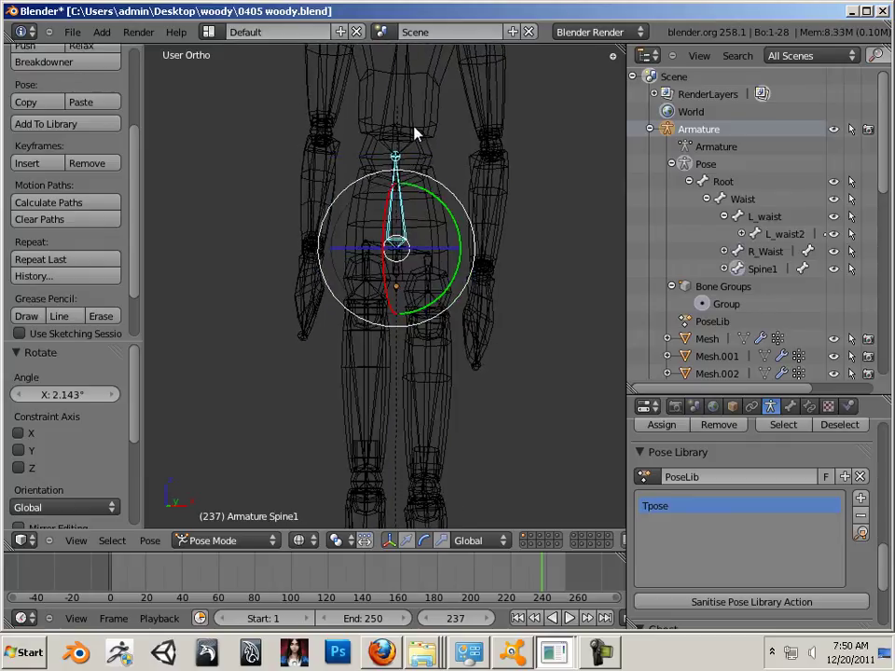
pyautogui.rightClick(425, 135)
pyautogui.moveTo(458, 116); pyautogui.dragTo(456, 118)
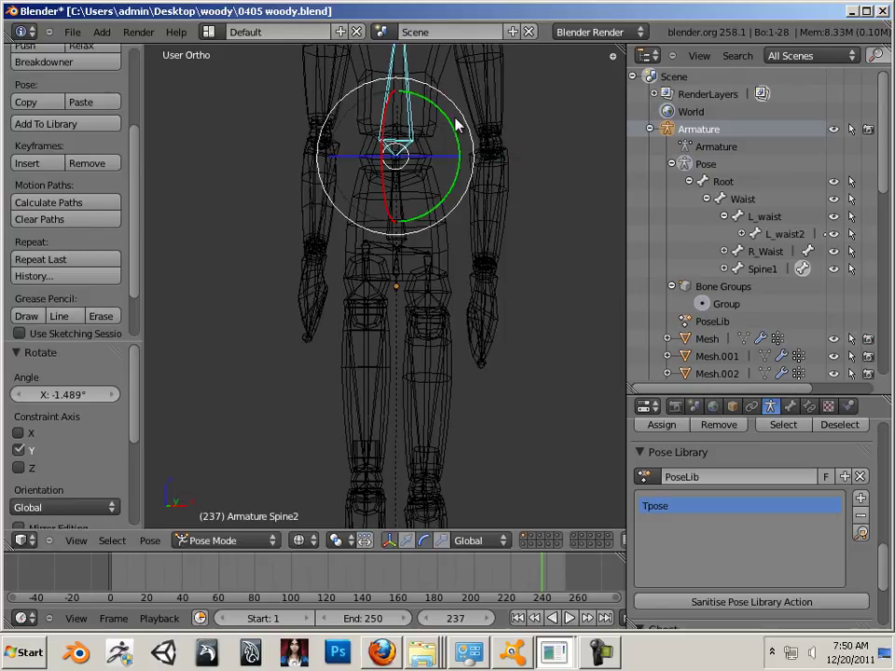
pyautogui.keyDown('shift'); pyautogui.moveTo(538, 315); pyautogui.dragTo(491, 378, button='middle'); pyautogui.keyUp('shift')
pyautogui.press('a')
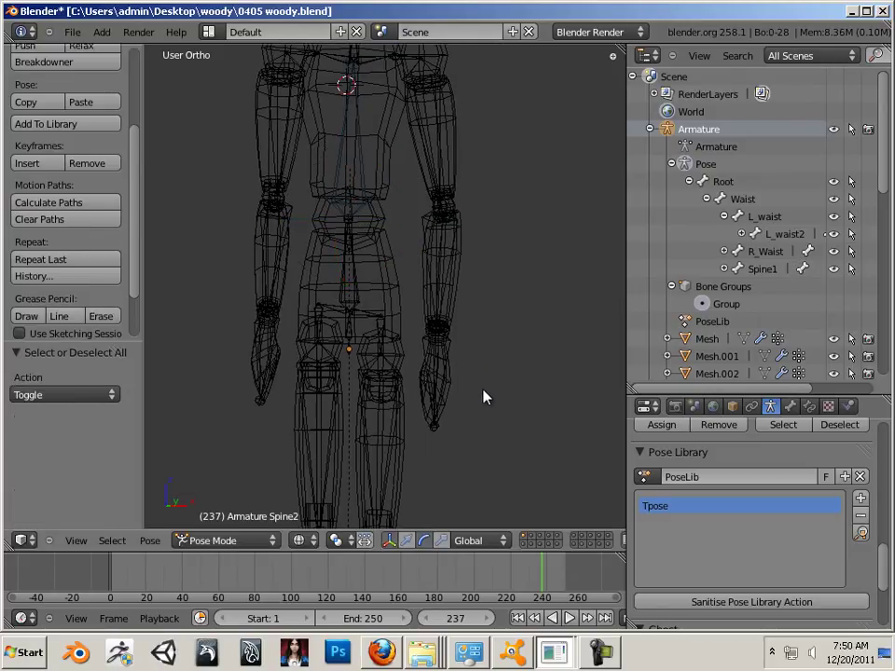
pyautogui.press('z')
# Step: Rotate the R_upper arm2 bone about -3.4° around the global X axis
pyautogui.scroll(-3, 448, 408)
pyautogui.moveTo(413, 413)
pyautogui.mouseDown(button='middle')
pyautogui.moveTo(527, 429)
pyautogui.moveTo(435, 440)
pyautogui.moveTo(162, 411)
pyautogui.moveTo(207, 415)
pyautogui.moveTo(279, 396)
pyautogui.mouseUp(button='middle')
pyautogui.keyDown('shift'); pyautogui.moveTo(279, 396); pyautogui.dragTo(328, 421, button='middle'); pyautogui.keyUp('shift')
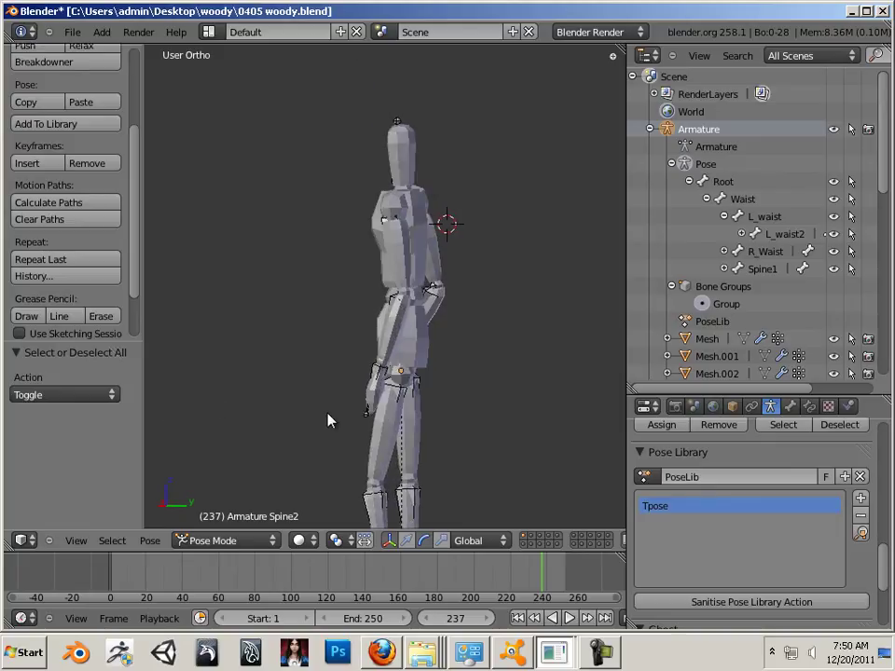
pyautogui.rightClick(421, 233)
pyautogui.press('r')
pyautogui.press('x')
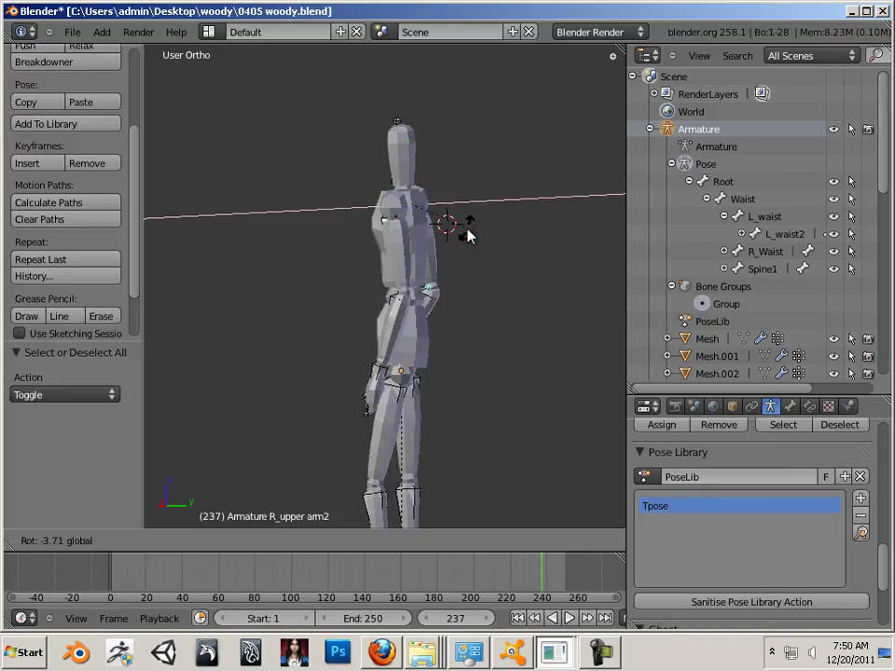
pyautogui.click(469, 237)
pyautogui.moveTo(518, 312); pyautogui.dragTo(519, 390, button='middle')
# Step: Rotate the R_Shouldar bone about 0.06° around the global X axis
pyautogui.rightClick(399, 343)
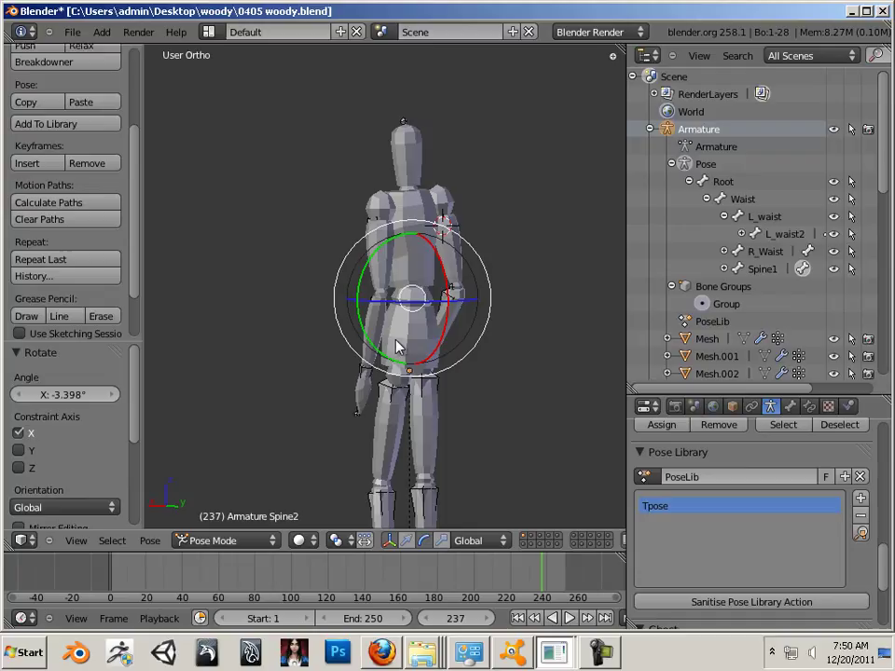
pyautogui.rightClick(424, 206)
pyautogui.press('r')
pyautogui.press('x')
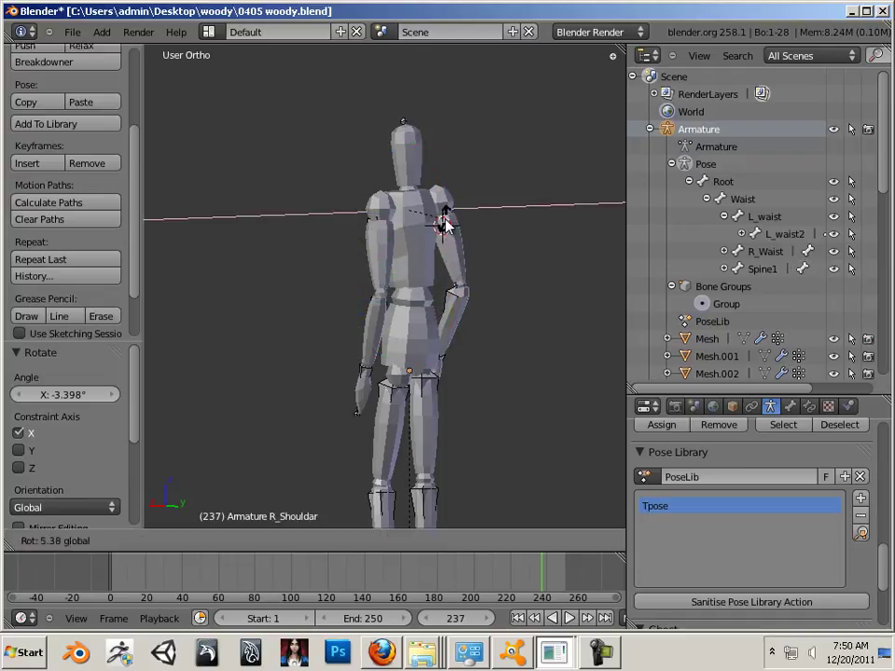
pyautogui.click(447, 222)
pyautogui.moveTo(438, 292); pyautogui.dragTo(474, 344, button='middle')
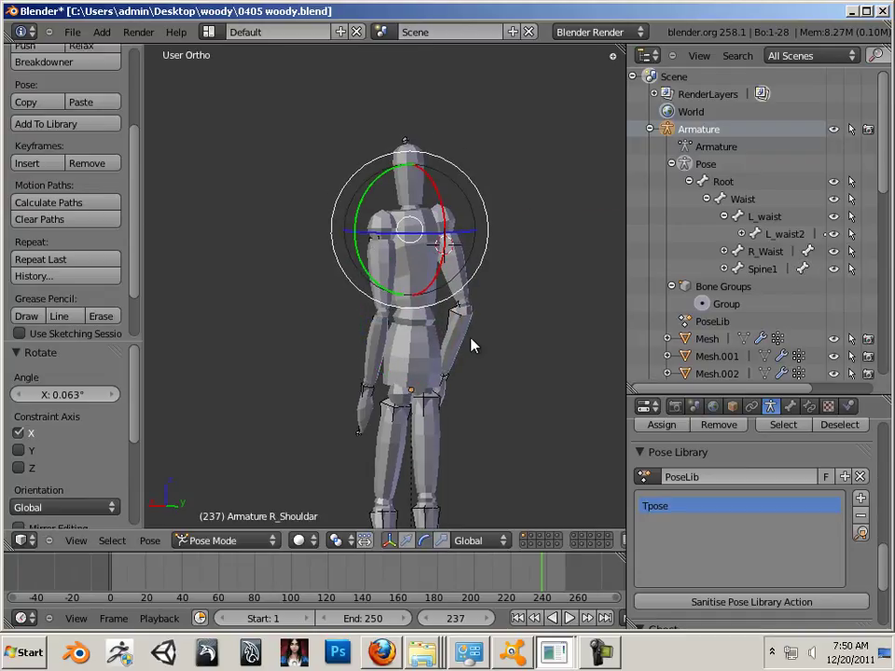
# Step: Tilt the Spine2 bone about -3.3° around the global X axis
pyautogui.scroll(6, 504, 364)
pyautogui.scroll(-5, 571, 276)
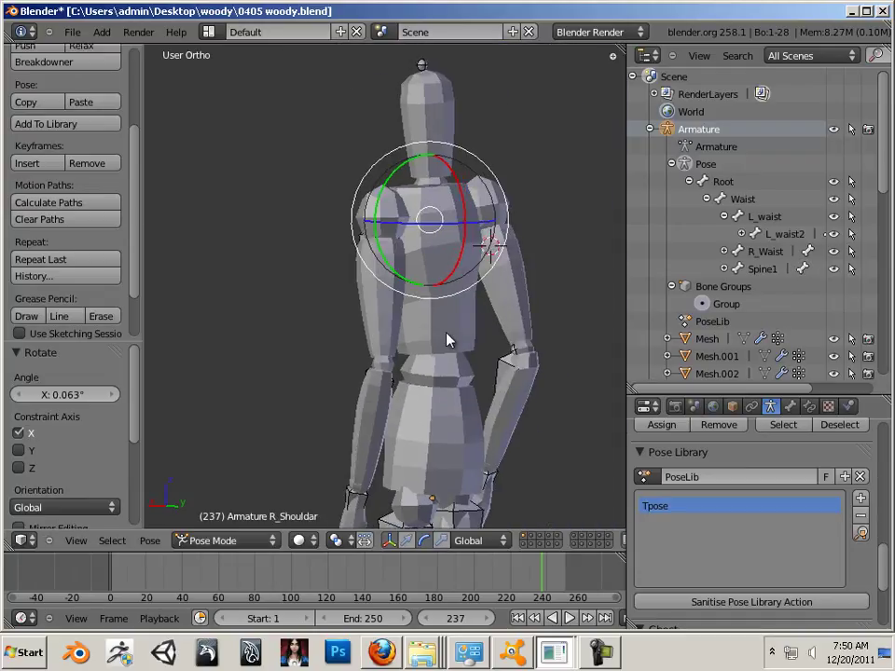
pyautogui.rightClick(447, 326)
pyautogui.press('r')
pyautogui.press('x')
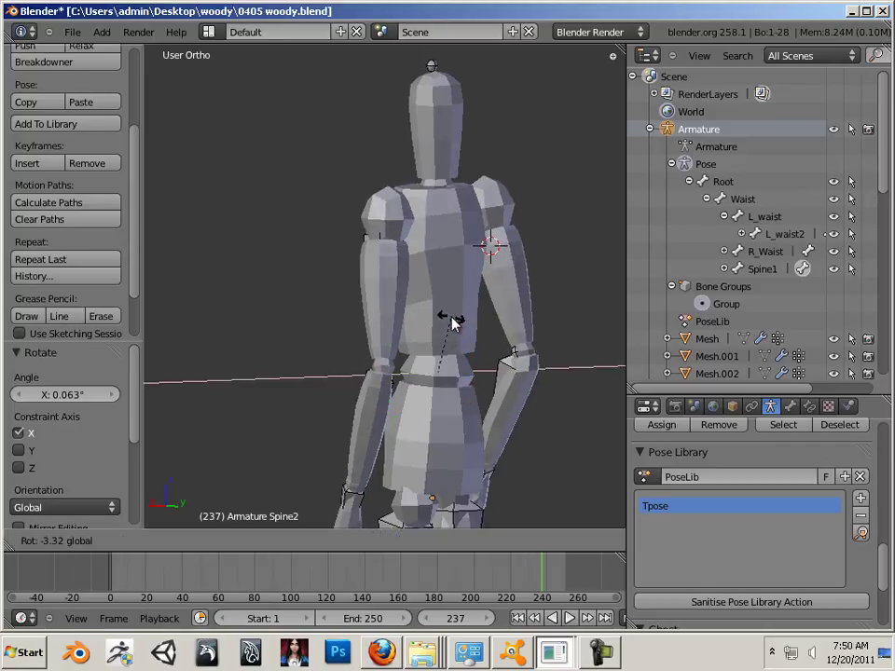
pyautogui.click(452, 320)
# Step: Rotate the Neck bone about 4.6° around the global X axis
pyautogui.rightClick(453, 182)
pyautogui.press('r')
pyautogui.press('x')
pyautogui.click(448, 182)
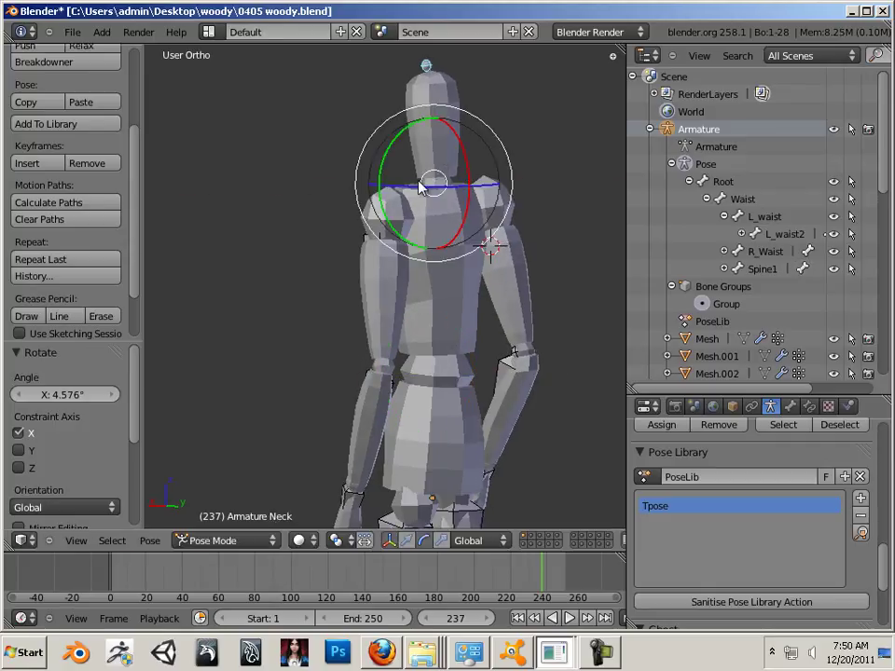
# Step: Rotate the R_upper arm2 bone about 0.4° around the global Y axis
pyautogui.moveTo(448, 182); pyautogui.dragTo(440, 264, button='middle')
pyautogui.scroll(-2, 439, 256)
pyautogui.keyDown('shift'); pyautogui.moveTo(400, 301); pyautogui.dragTo(391, 243, button='middle'); pyautogui.keyUp('shift')
pyautogui.moveTo(484, 334); pyautogui.dragTo(493, 370, button='middle')
pyautogui.scroll(-4, 491, 369)
pyautogui.moveTo(425, 348); pyautogui.dragTo(420, 361, button='middle')
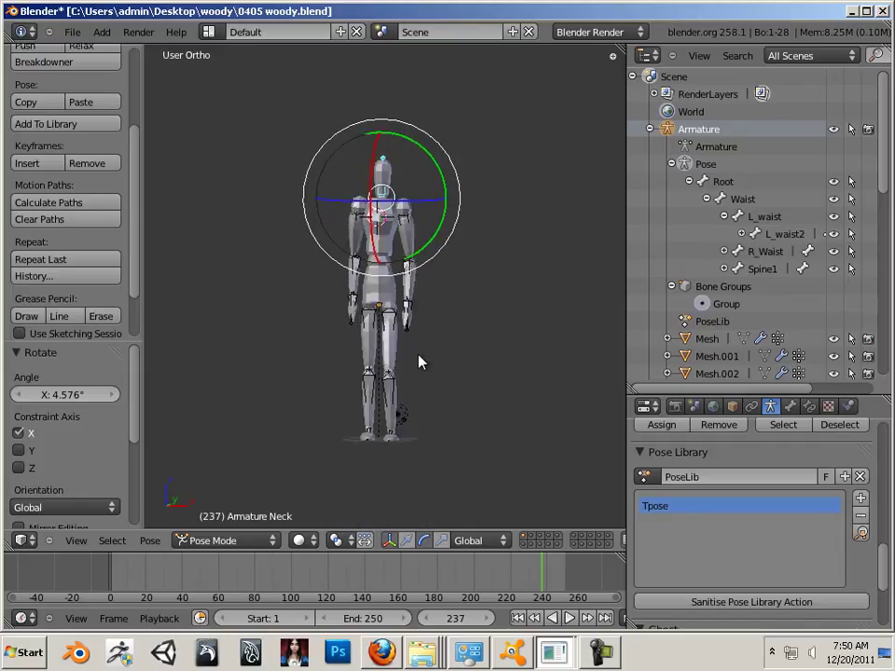
pyautogui.scroll(4, 419, 362)
pyautogui.rightClick(328, 181)
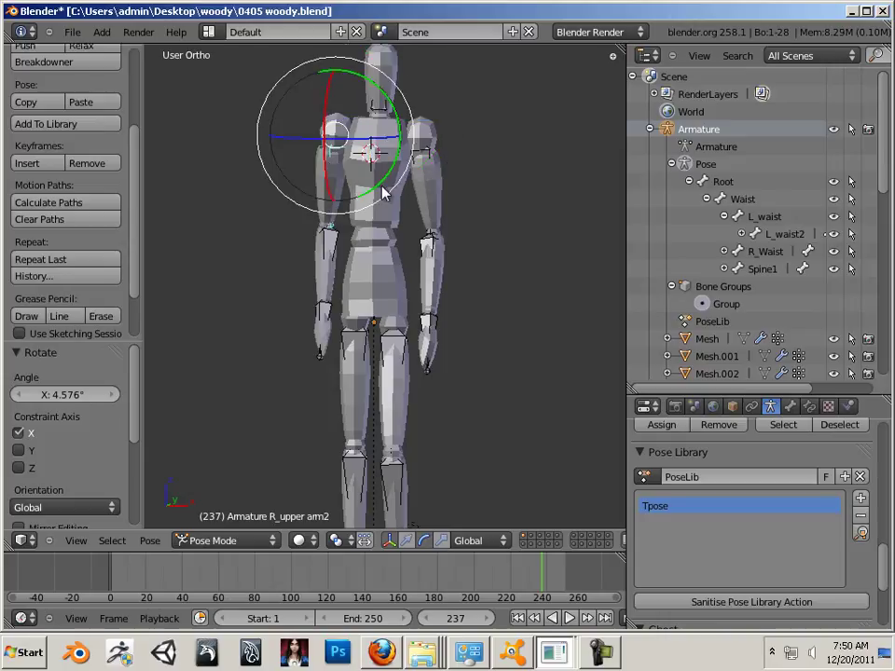
pyautogui.moveTo(386, 187); pyautogui.dragTo(386, 186)
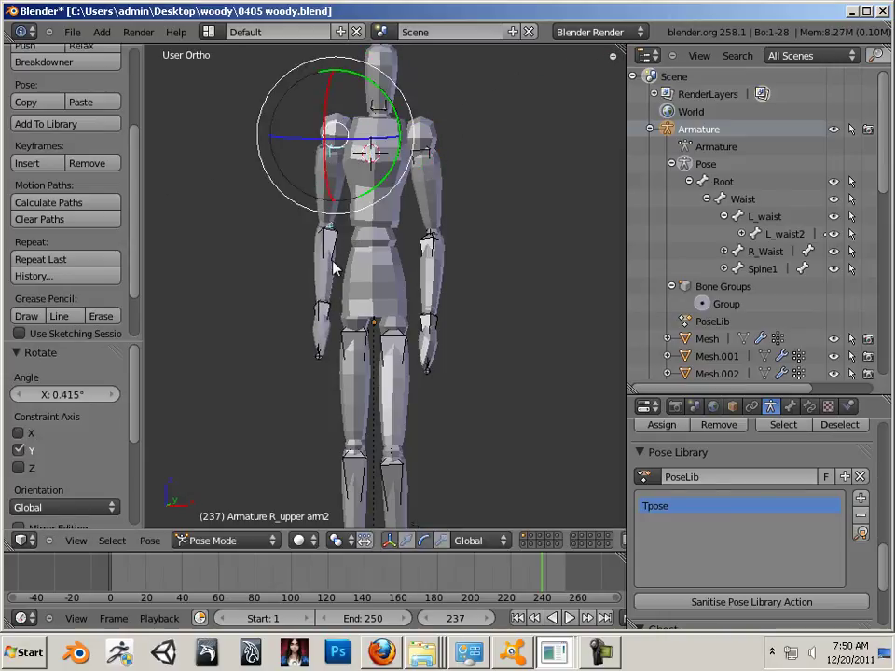
# Step: Rotate the R_Fore Arm bone about -1.1° around the global X axis and about -3.2° around the global Y axis
pyautogui.rightClick(334, 263)
pyautogui.press('r')
pyautogui.press('x')
pyautogui.click(360, 287)
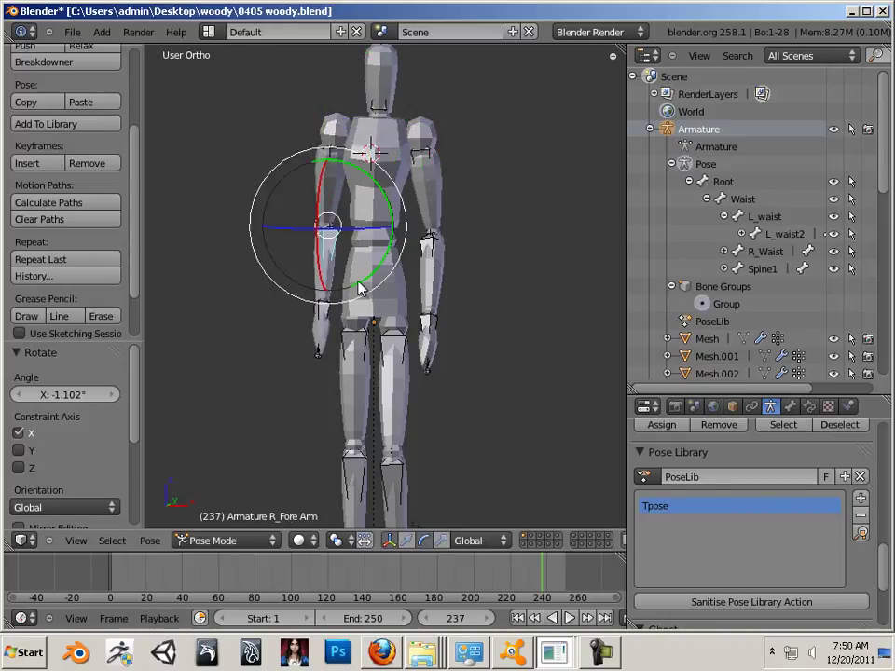
pyautogui.press('r')
pyautogui.press('y')
pyautogui.click(429, 366)
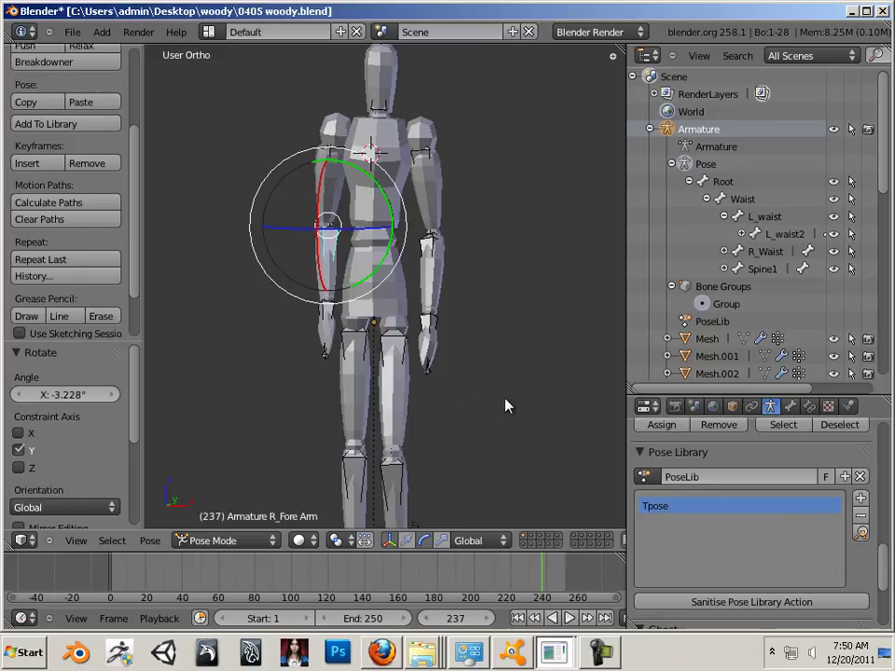
pyautogui.moveTo(506, 404); pyautogui.dragTo(522, 441, button='middle')
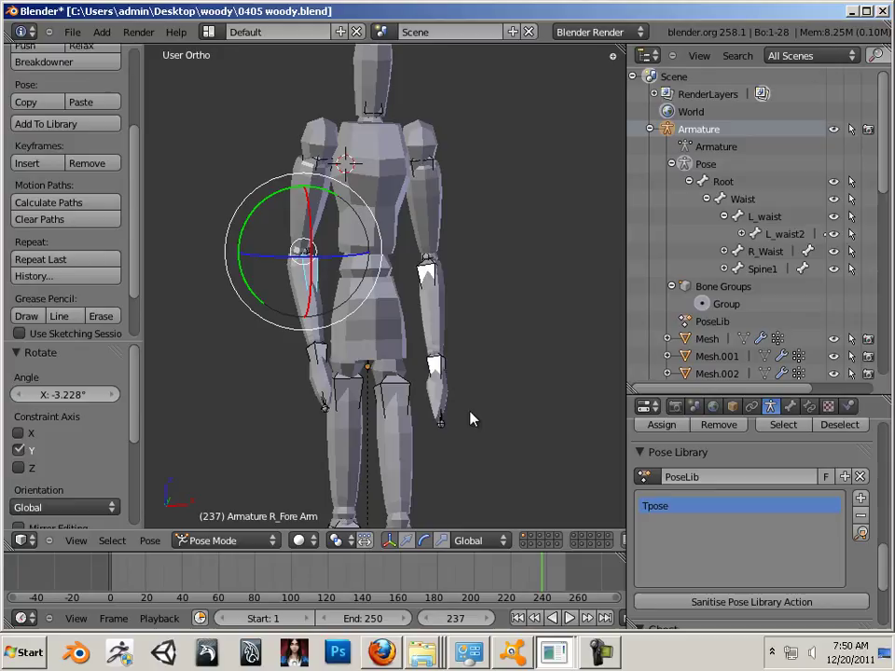
# Step: Select all bones and add the current standing pose to the pose library as a new pose
pyautogui.press('a')
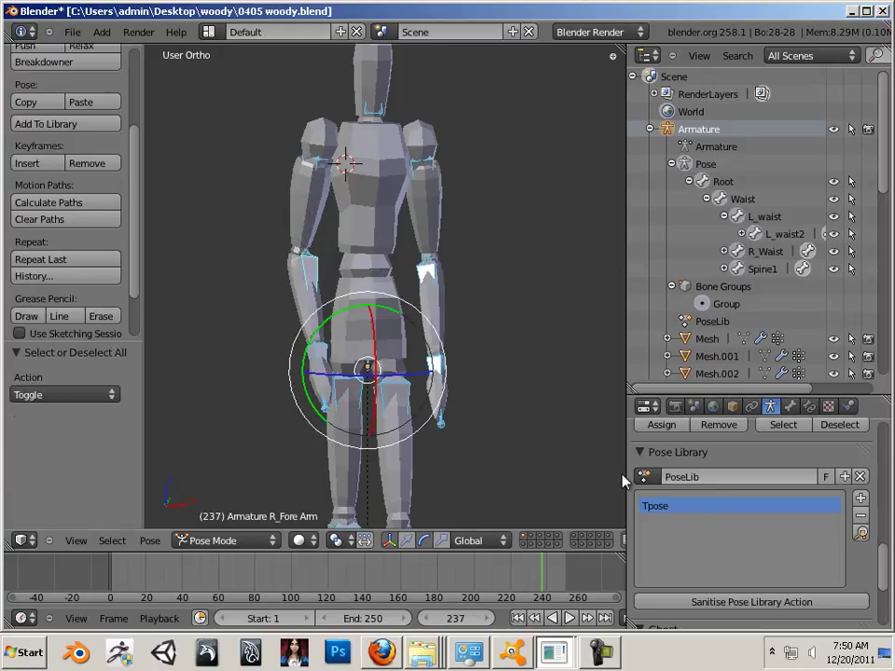
pyautogui.click(862, 500)
pyautogui.click(845, 499)
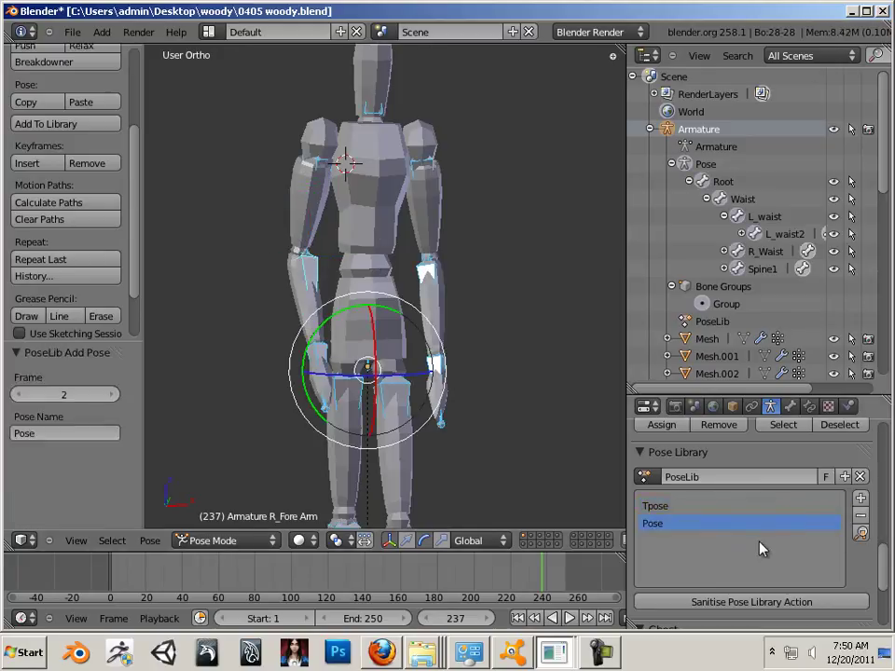
# Step: Apply the Tpose entry from the pose library to the mannequin
pyautogui.scroll(-4, 884, 570)
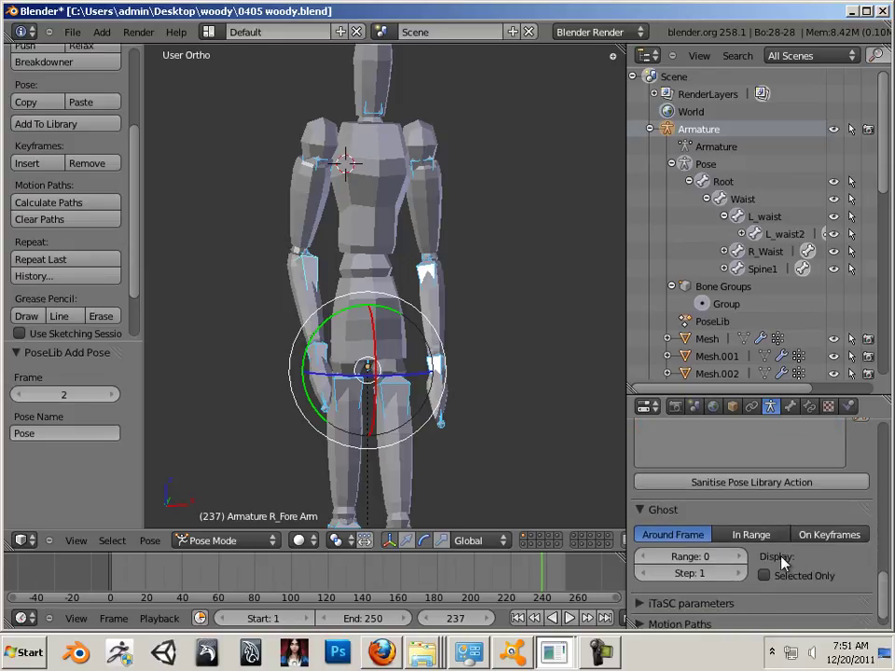
pyautogui.moveTo(887, 583)
pyautogui.mouseDown()
pyautogui.moveTo(886, 550)
pyautogui.moveTo(886, 575)
pyautogui.mouseUp()
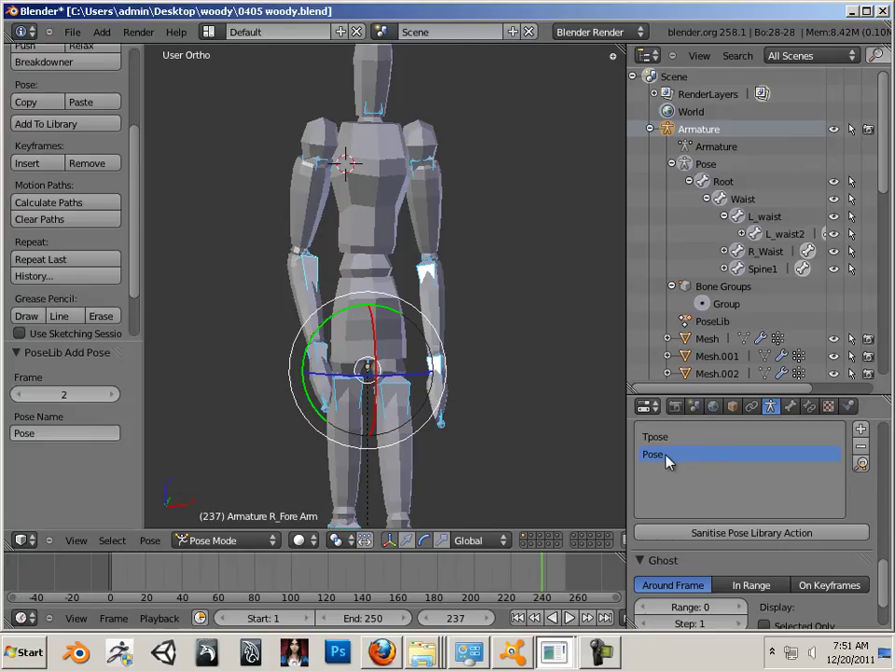
pyautogui.moveTo(397, 404); pyautogui.dragTo(467, 462, button='middle')
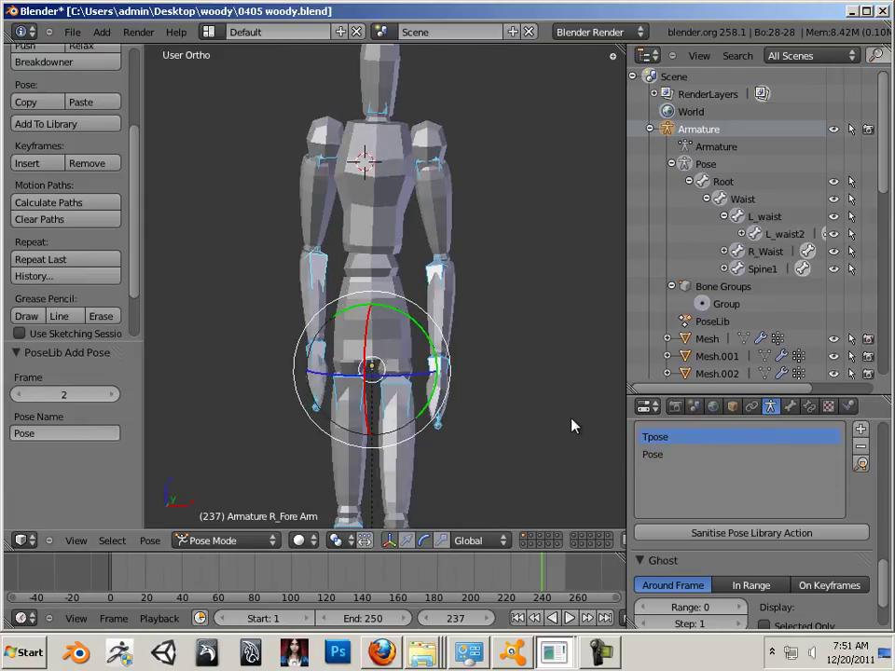
pyautogui.click(863, 465)
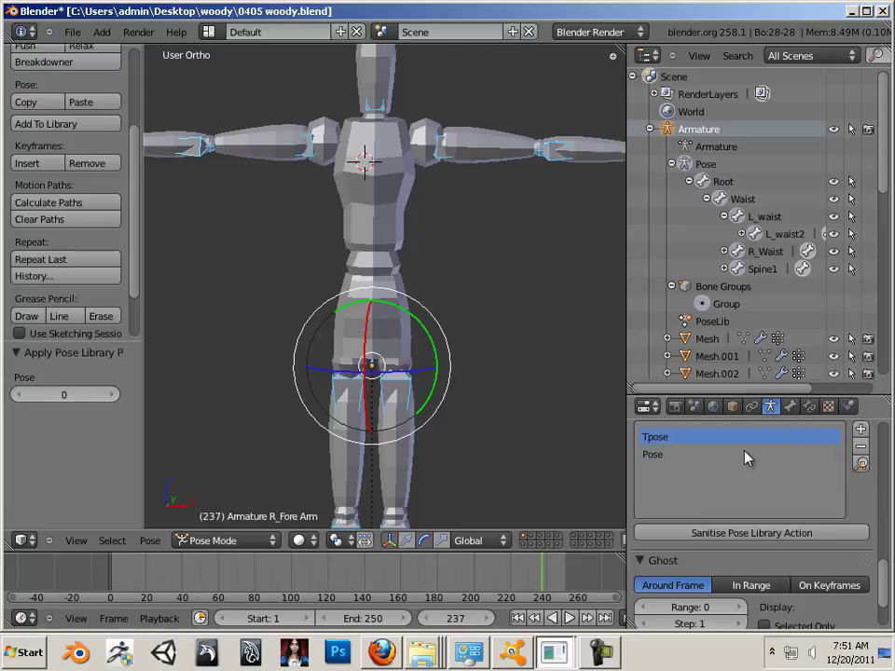
# Step: Apply the pose library entry named Pose to the mannequin and check the standing pose from several angles
pyautogui.click(863, 467)
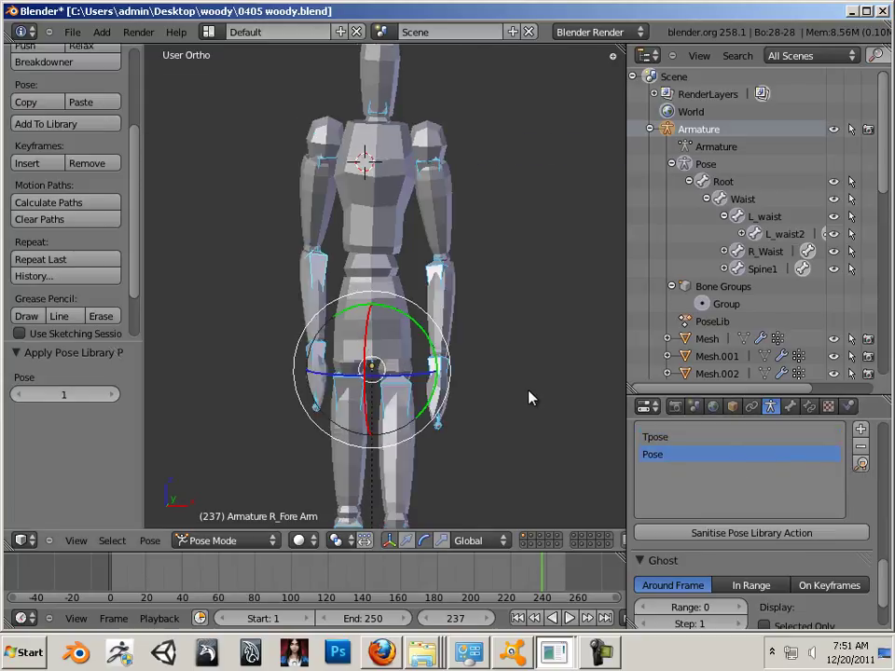
pyautogui.moveTo(529, 396); pyautogui.dragTo(432, 397, button='middle')
pyautogui.scroll(-4, 535, 408)
pyautogui.scroll(4, 439, 400)
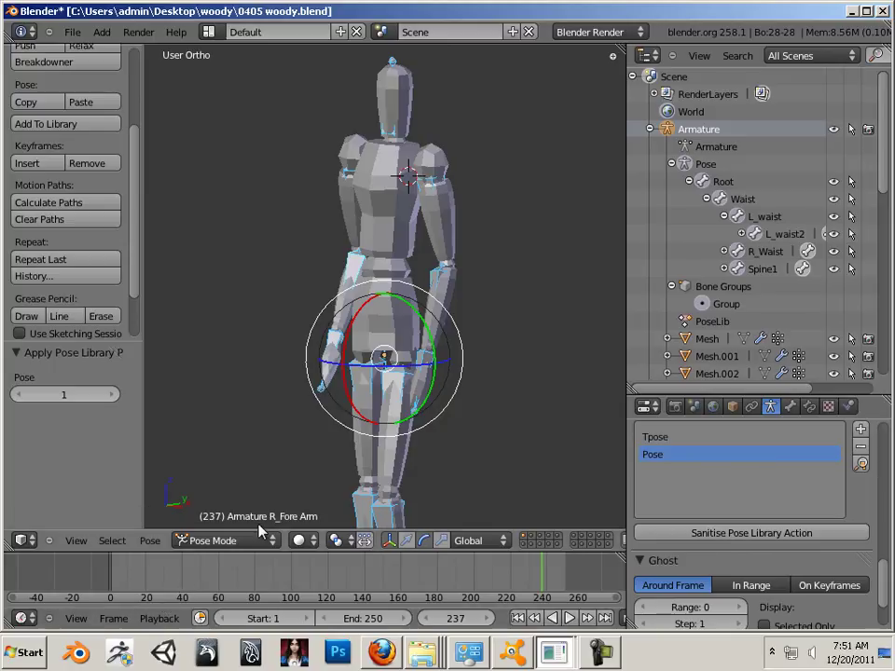
pyautogui.moveTo(506, 450); pyautogui.dragTo(562, 454, button='middle')
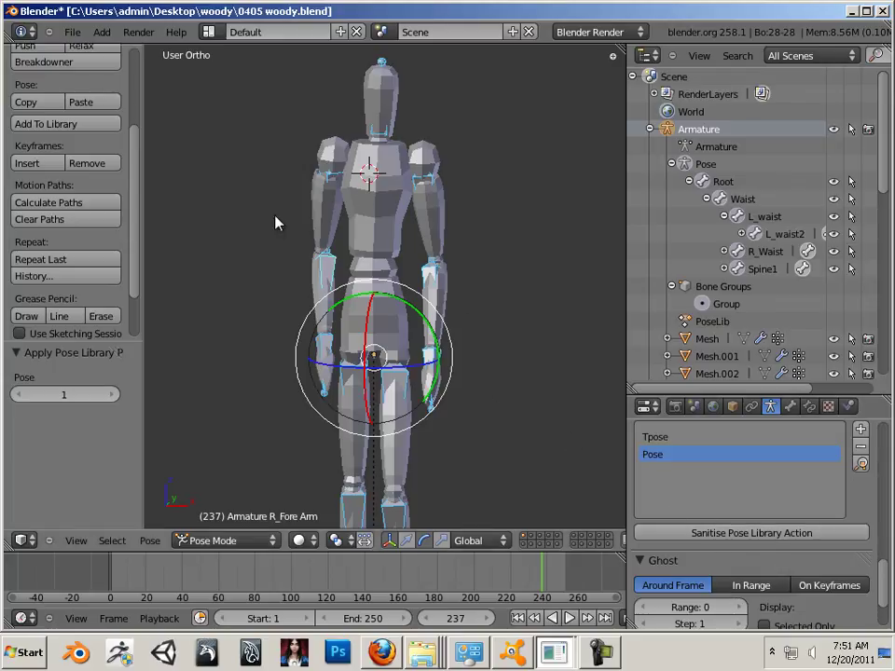
# Step: Save the scene as a new file named 0406 woody.blend in the woody folder
pyautogui.click(71, 32)
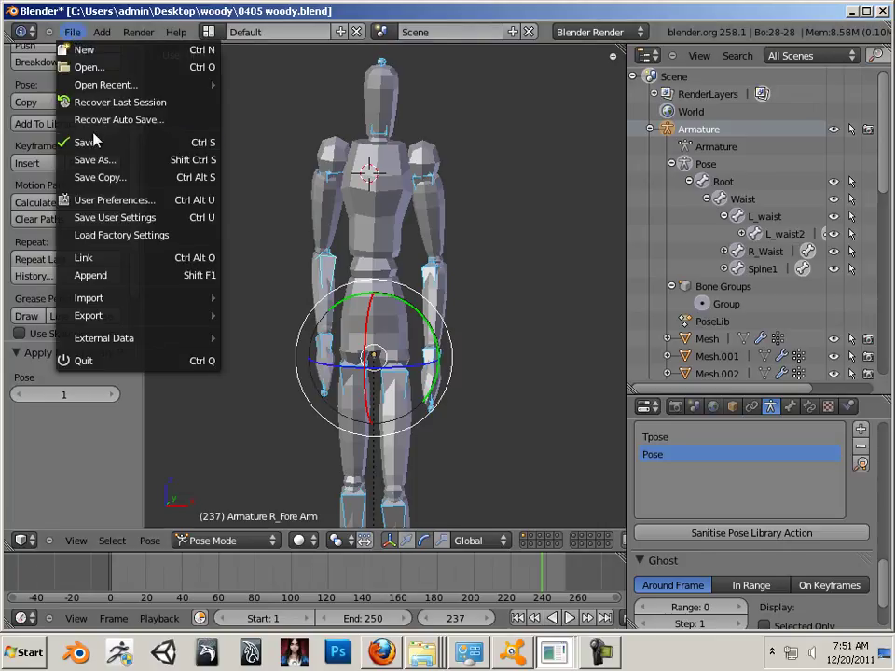
pyautogui.click(97, 160)
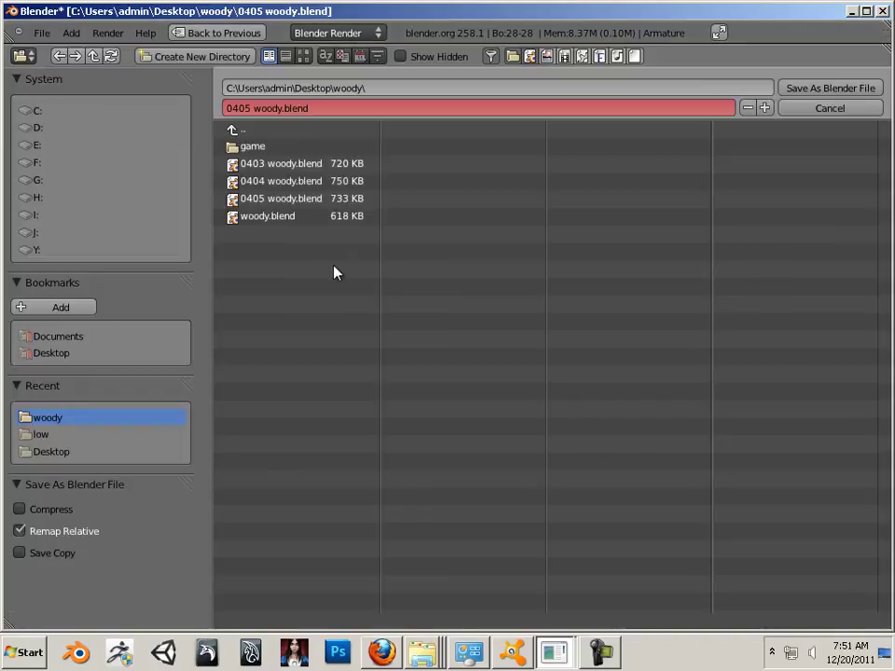
pyautogui.click(249, 107)
pyautogui.click(246, 108)
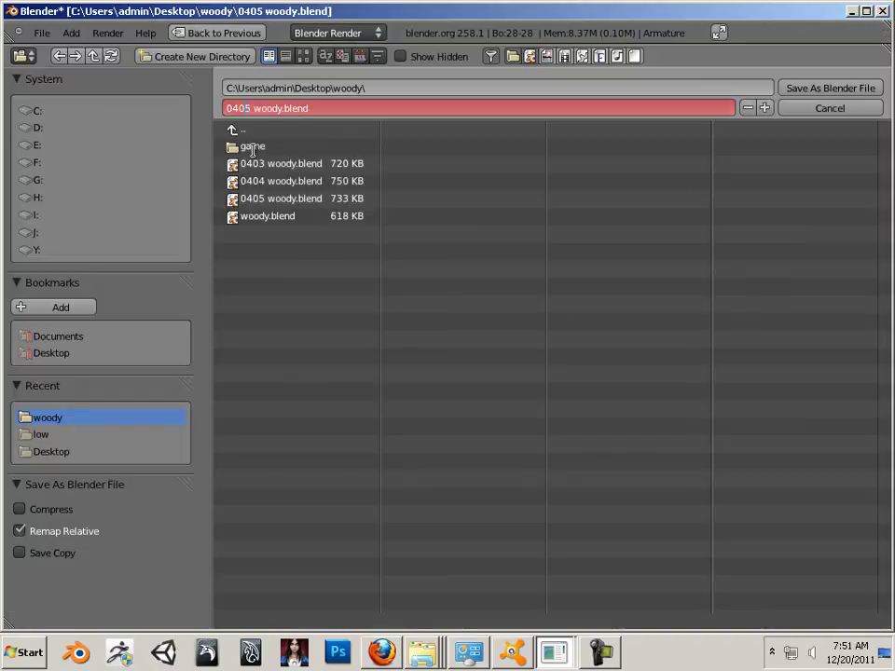
pyautogui.press('Right')
pyautogui.click(809, 89)
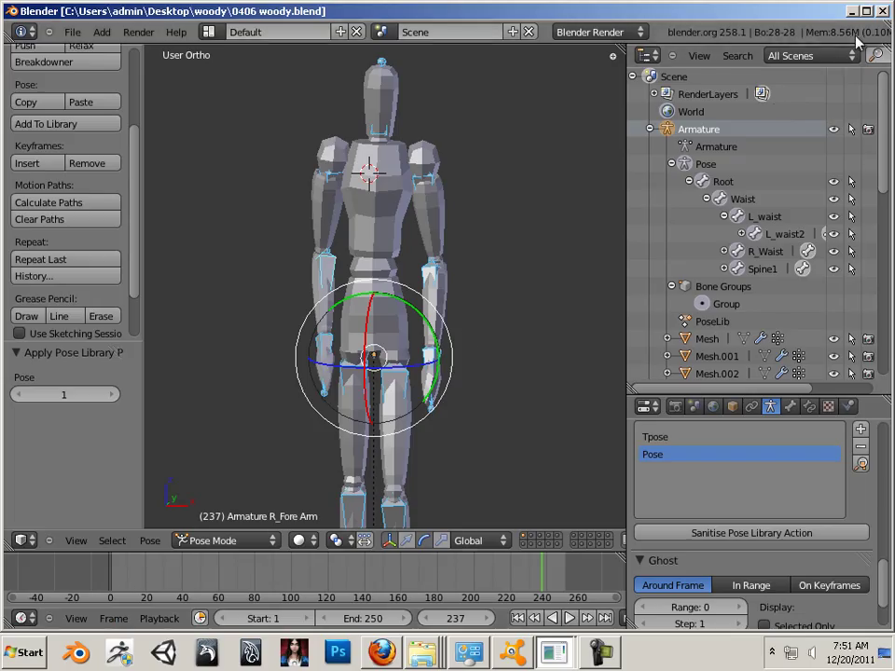
# Step: Close the current Blender session, then start Blender 2.60 and dismiss its splash screen
pyautogui.click(884, 13)
pyautogui.click(91, 652)
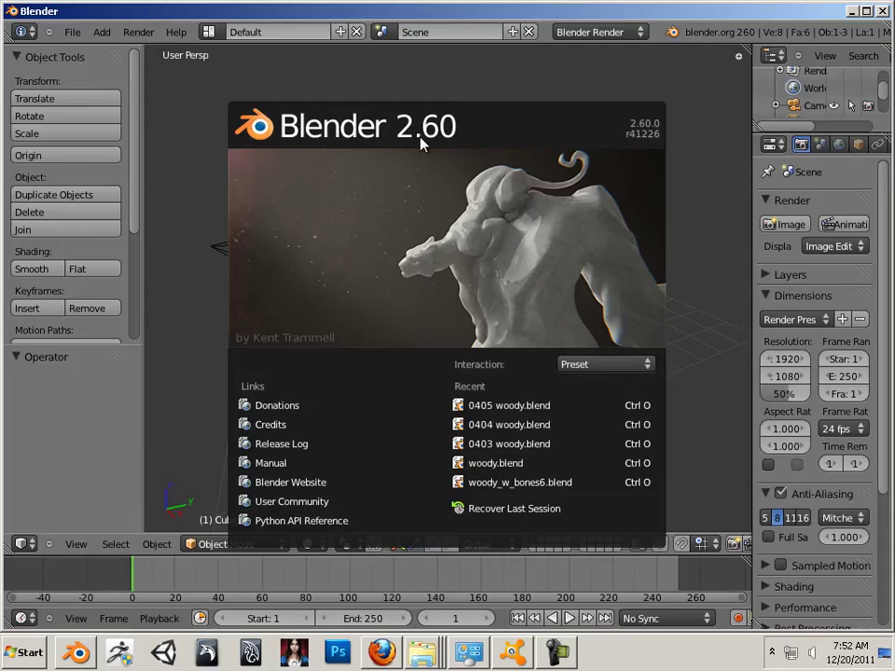
pyautogui.click(686, 365)
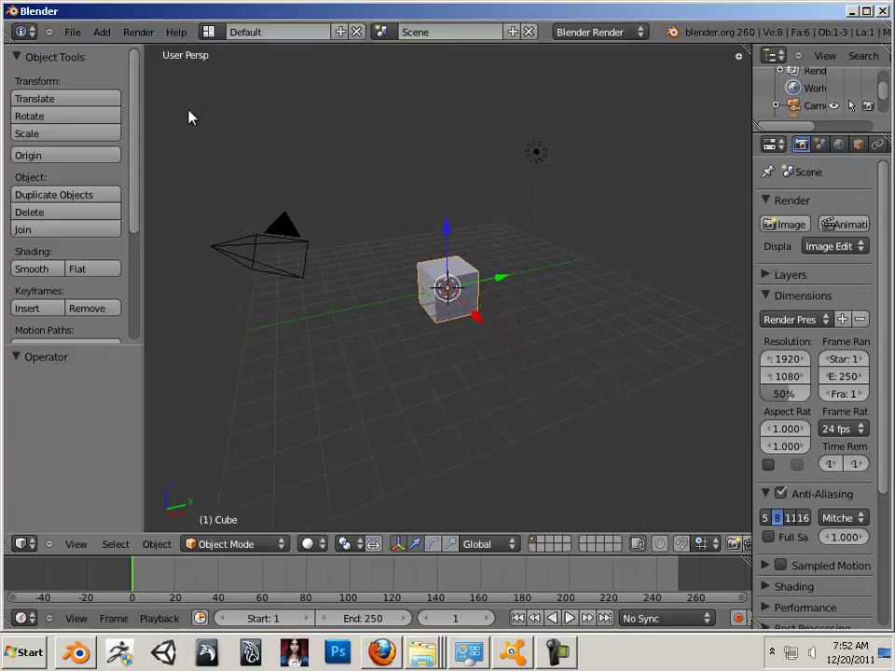
# Step: Open 0406 woody.blend from the woody folder
pyautogui.click(72, 32)
pyautogui.click(85, 66)
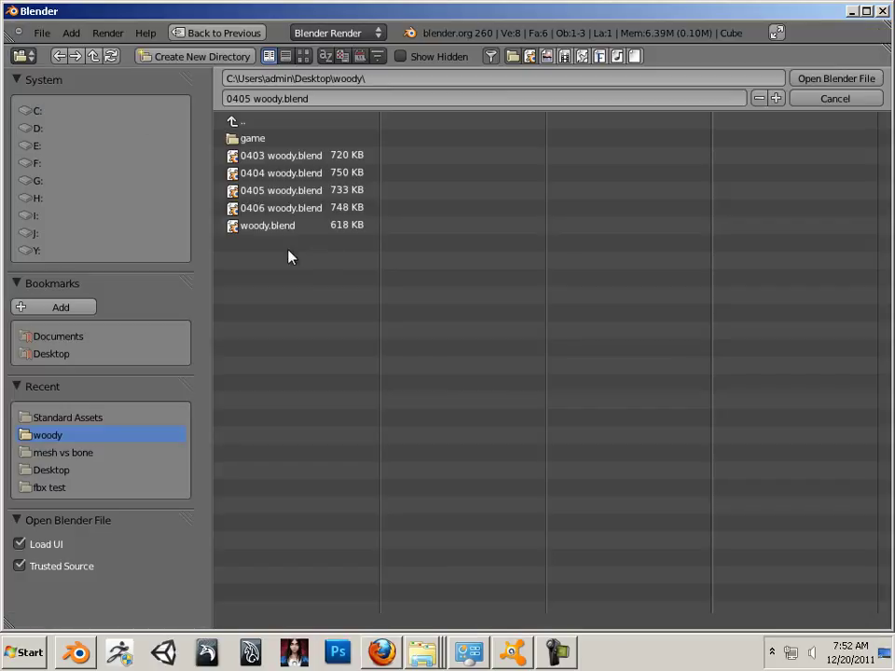
pyautogui.doubleClick(278, 207)
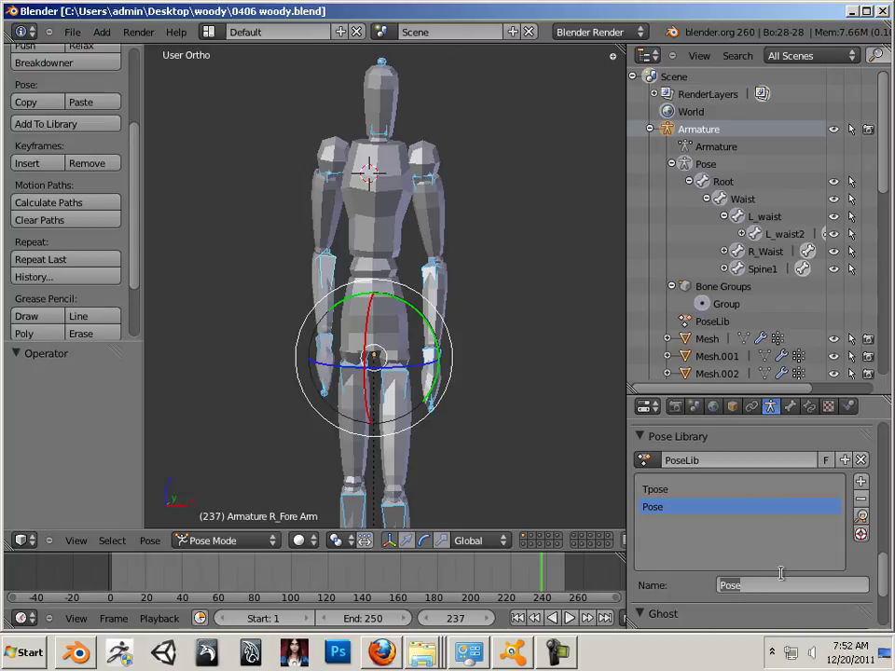
# Step: Rename the pose library entry Pose as Relax
pyautogui.click(753, 505)
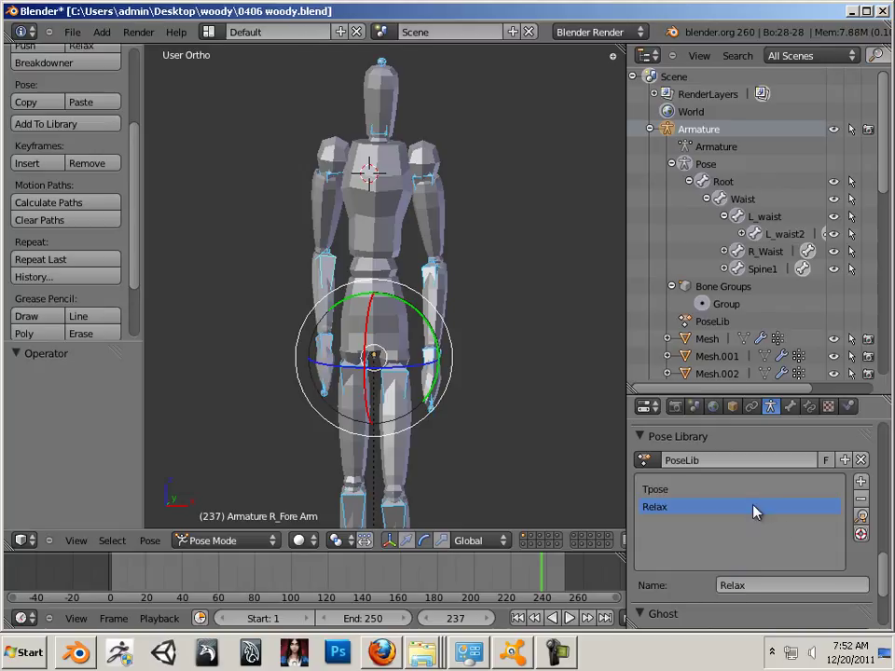
# Step: Select only the R_Hand bone and rotate it freely by about -4.6°
pyautogui.moveTo(526, 410); pyautogui.dragTo(507, 420, button='middle')
pyautogui.click(518, 418)
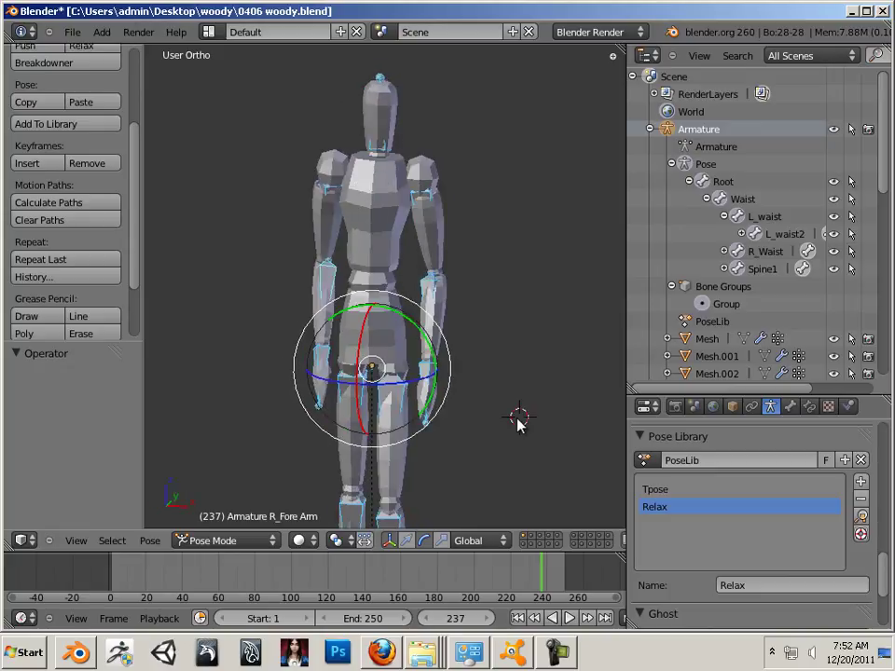
pyautogui.rightClick(325, 373)
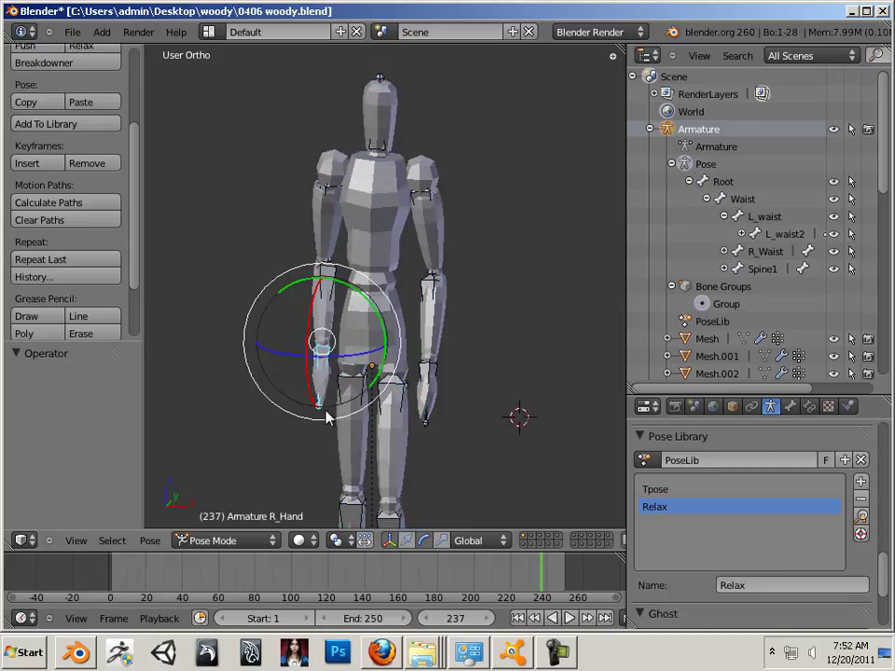
pyautogui.click(325, 413)
pyautogui.moveTo(335, 415); pyautogui.dragTo(340, 419)
pyautogui.click(451, 466)
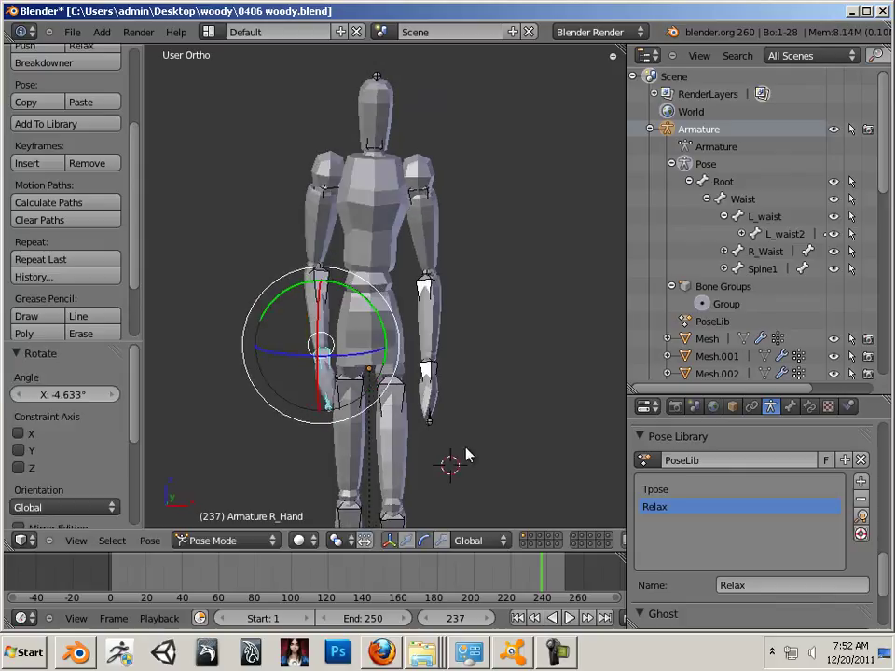
pyautogui.moveTo(469, 456); pyautogui.dragTo(507, 428, button='middle')
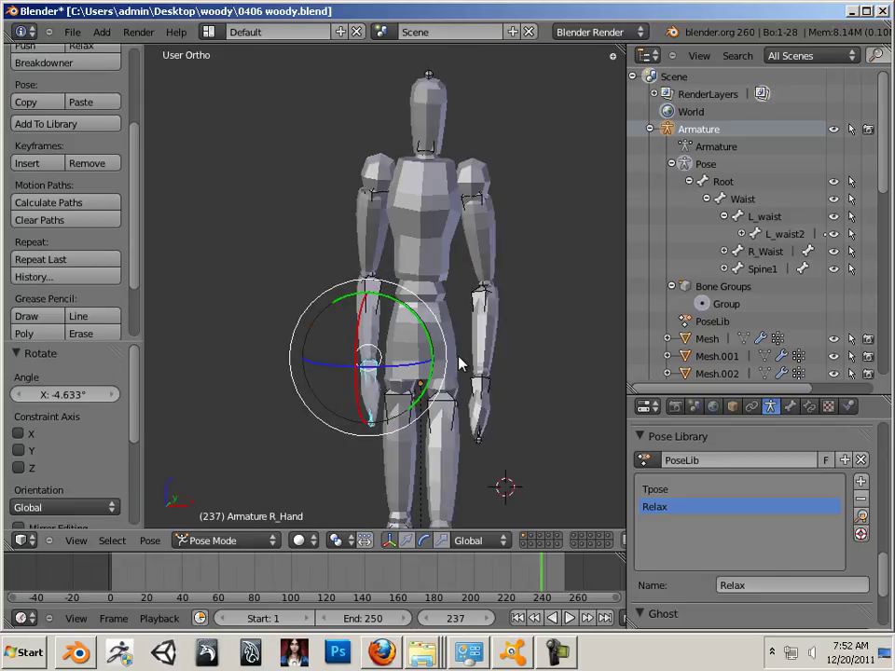
pyautogui.keyDown('shift'); pyautogui.moveTo(460, 345); pyautogui.dragTo(452, 363, button='middle'); pyautogui.keyUp('shift')
pyautogui.moveTo(516, 388); pyautogui.dragTo(446, 396, button='middle')
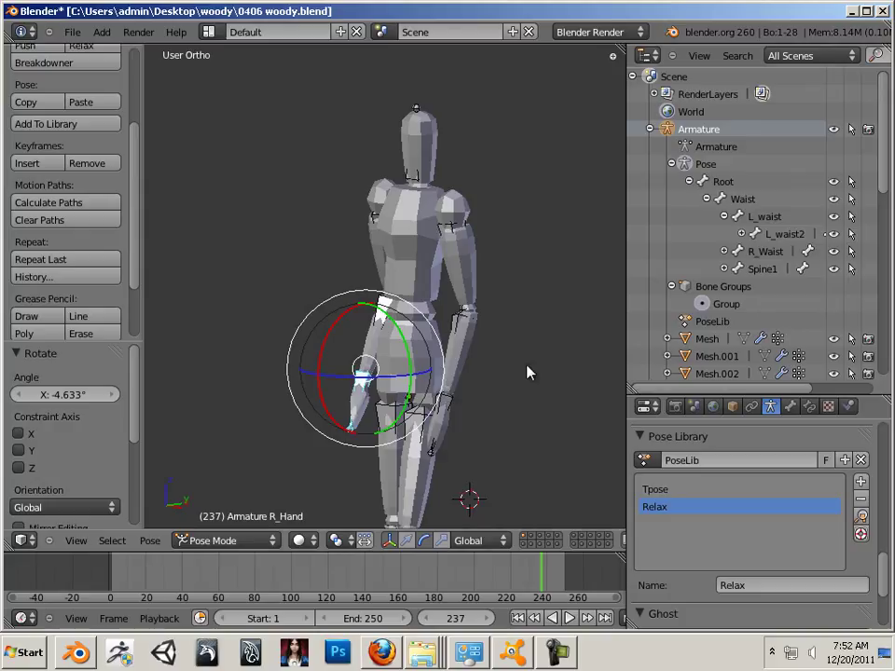